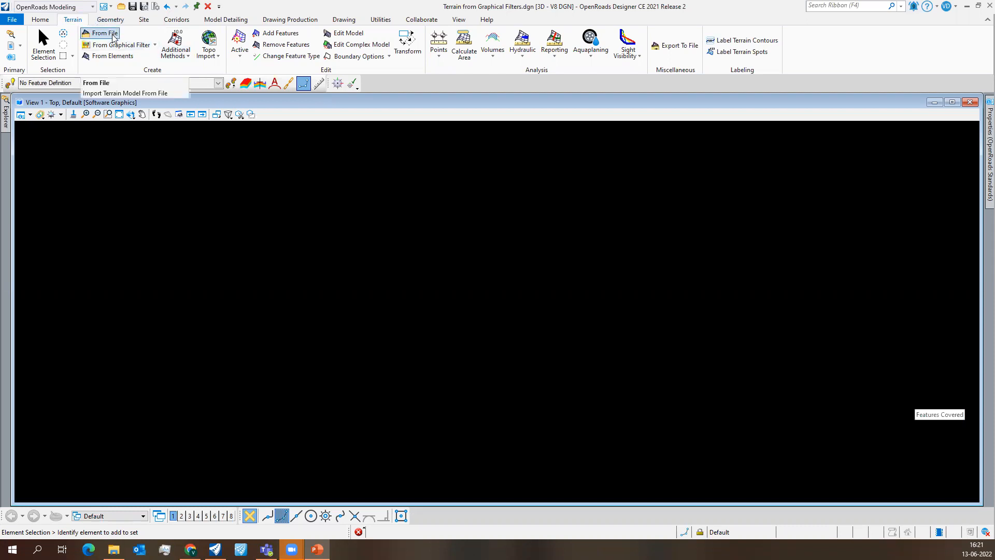
- Examine the file formats available for importing a terrain model from file, without importing anything
click(114, 38)
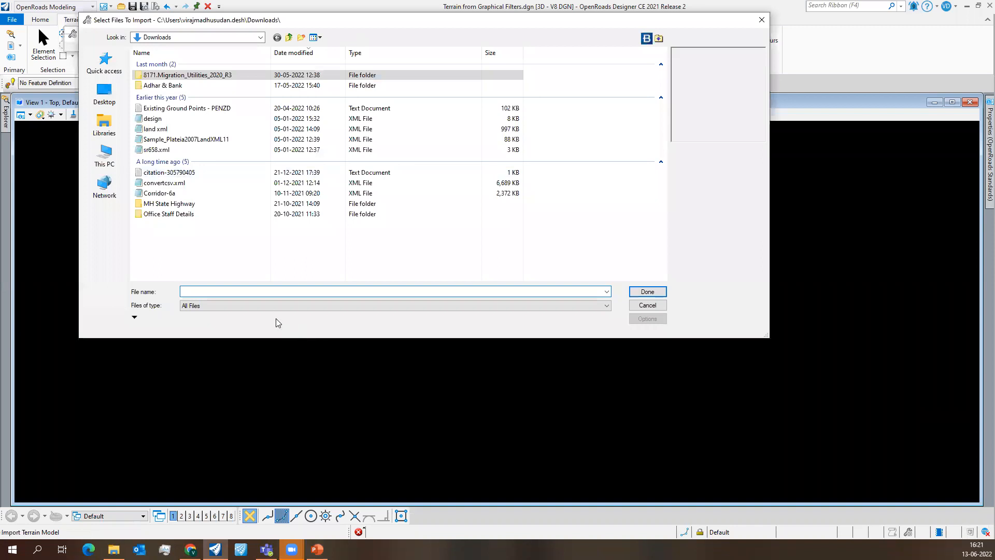
click(264, 305)
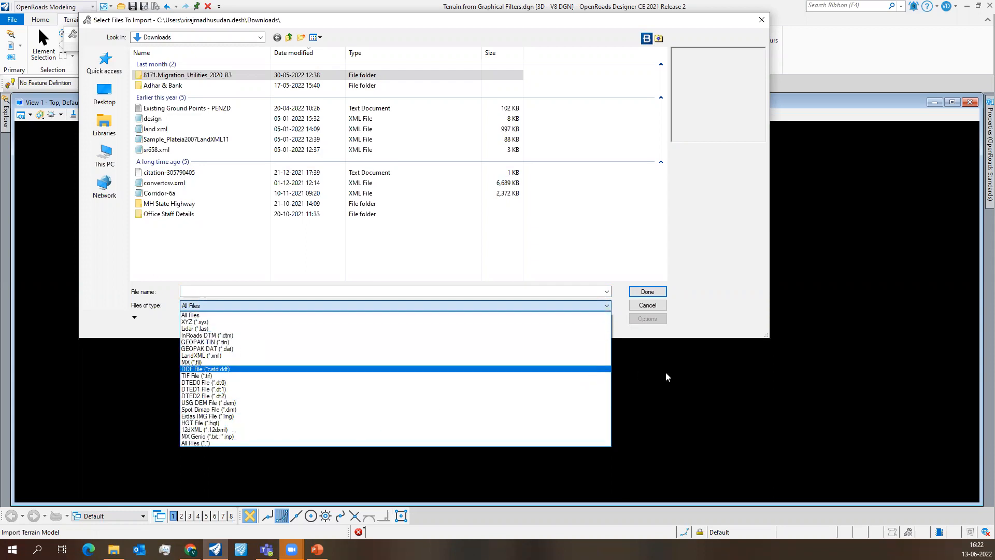
click(664, 319)
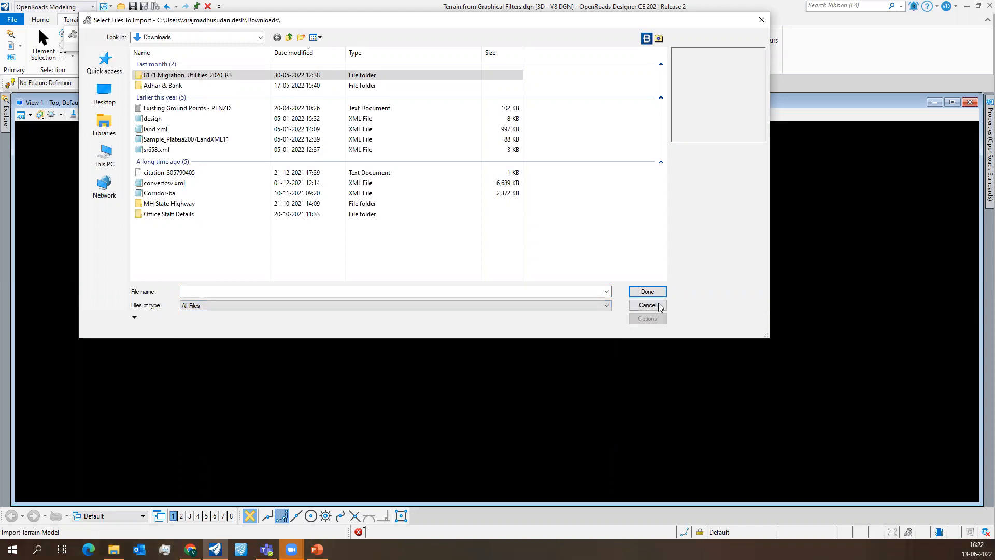
click(657, 306)
drag(73, 39, 796, 31)
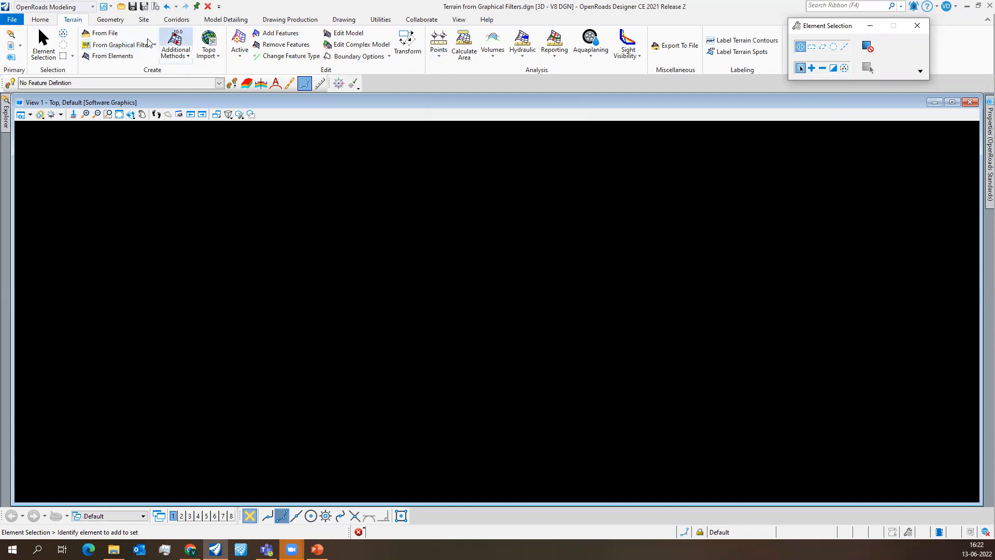
click(148, 42)
drag(830, 26, 468, 85)
click(559, 114)
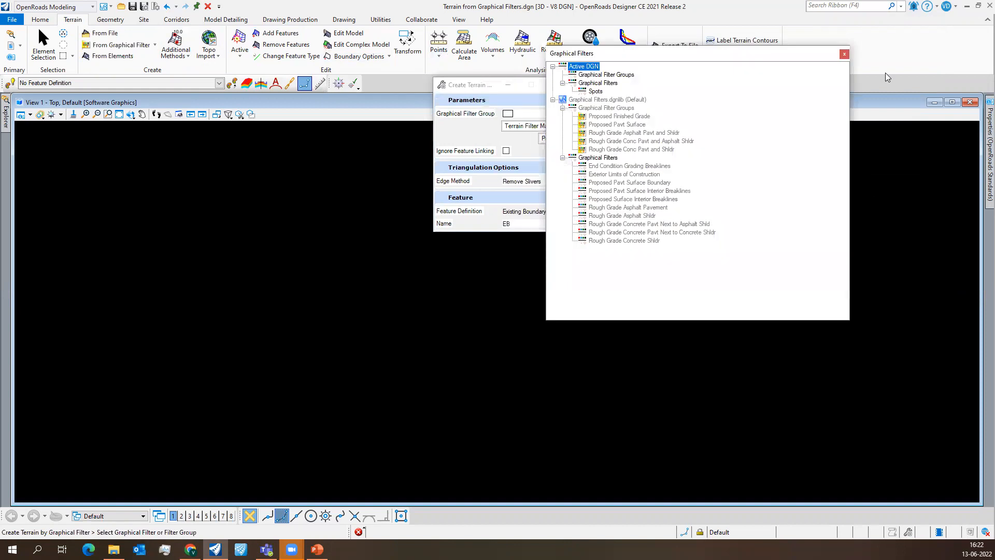
click(844, 53)
drag(481, 93, 363, 77)
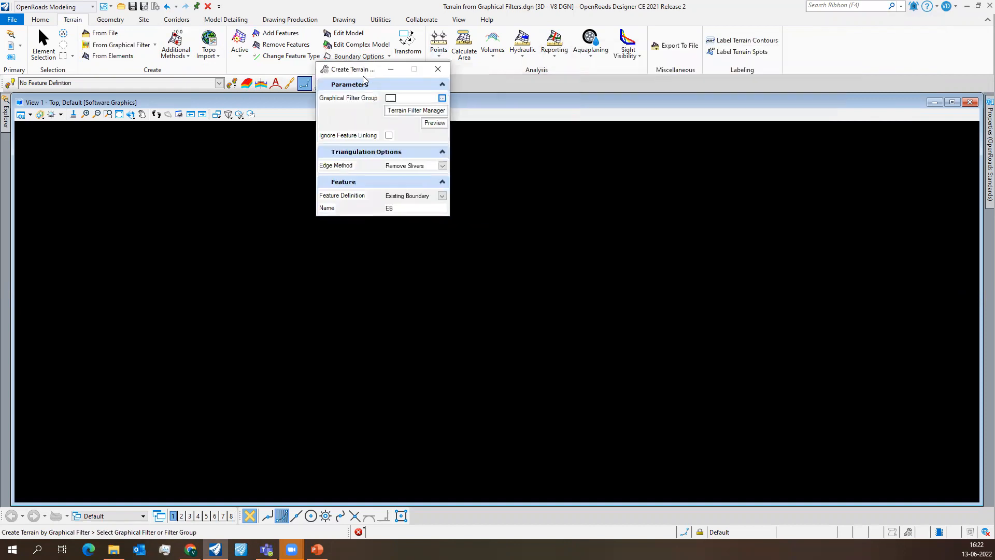
click(442, 98)
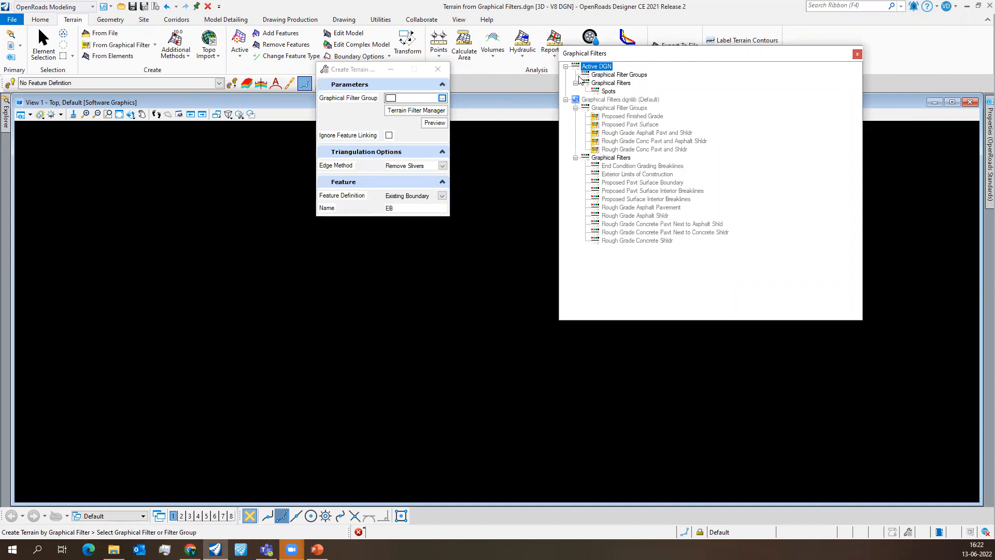
double_click(609, 91)
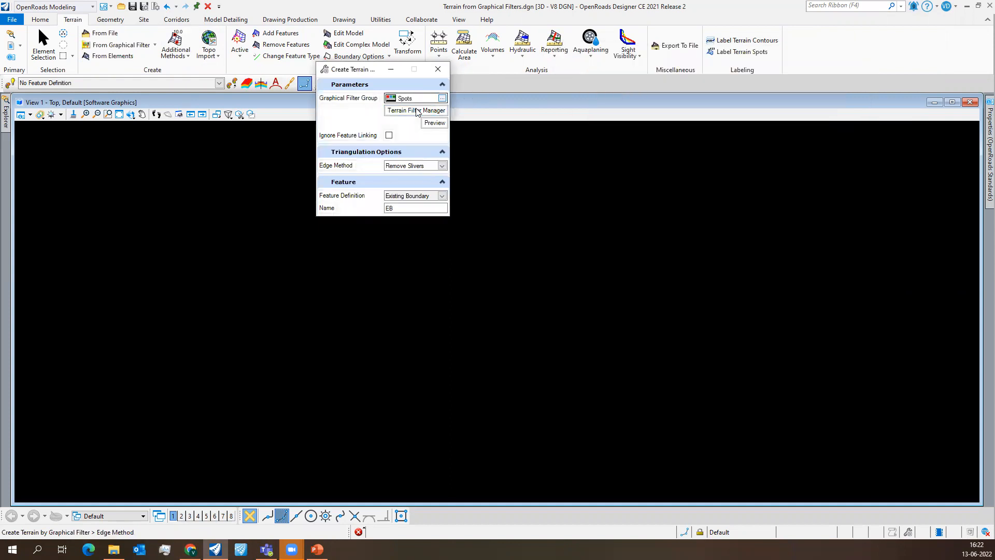
click(438, 69)
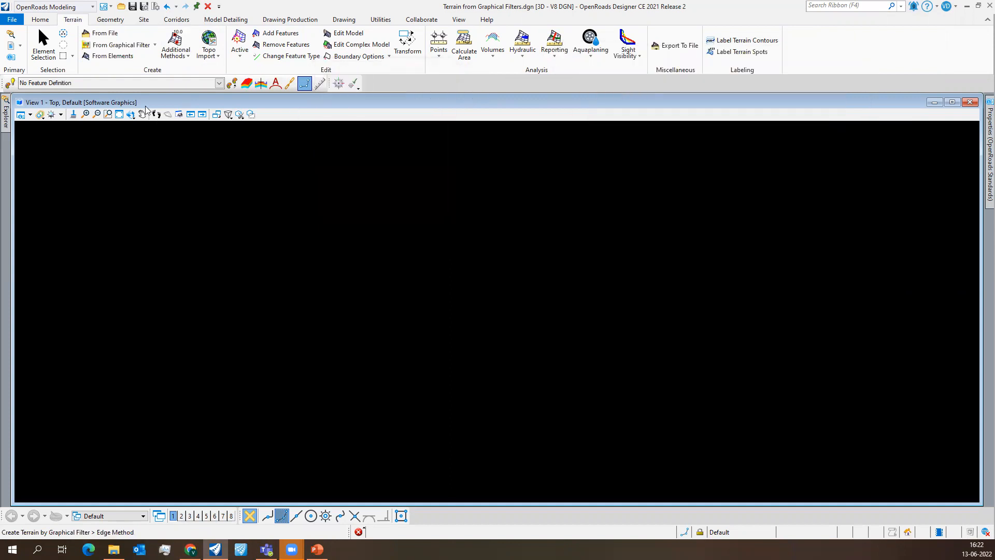
click(196, 161)
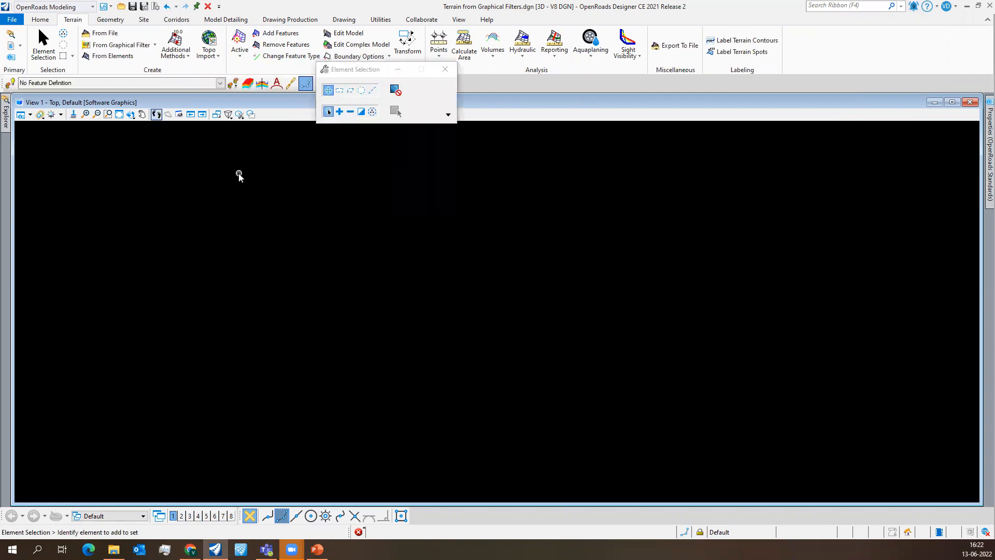
- Attach DTM.dwg to the drawing as a reference using the Coincident World attachment method
click(120, 114)
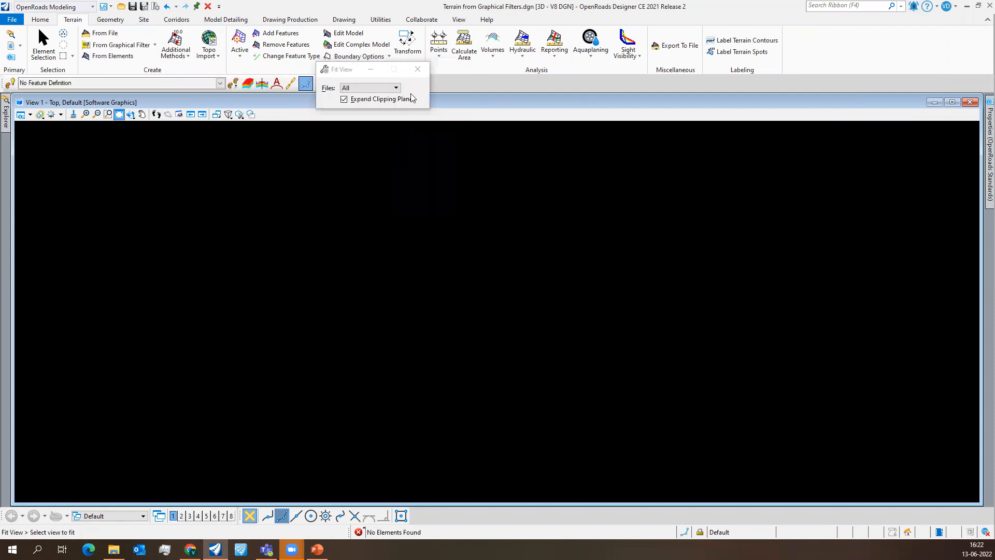
click(10, 46)
click(197, 109)
click(215, 122)
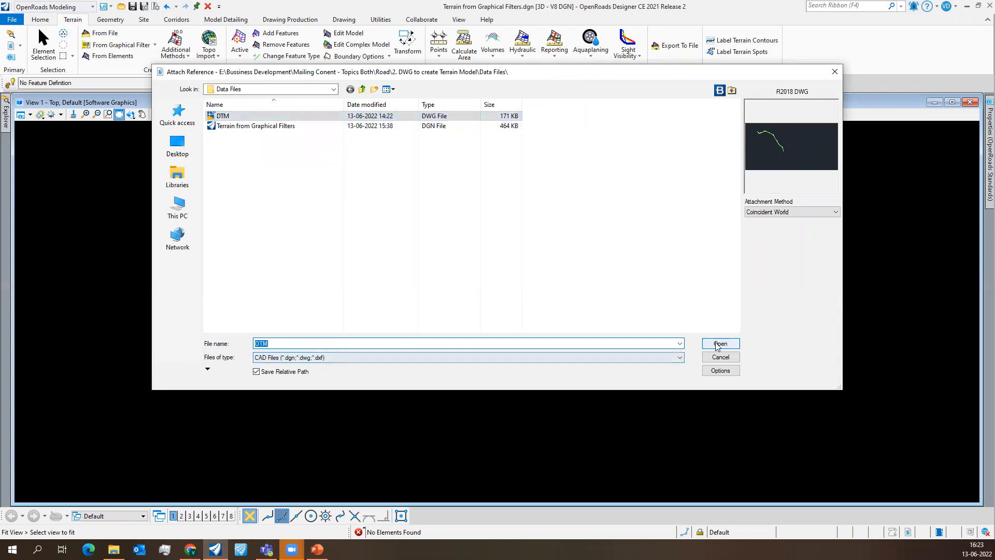
click(781, 211)
click(778, 240)
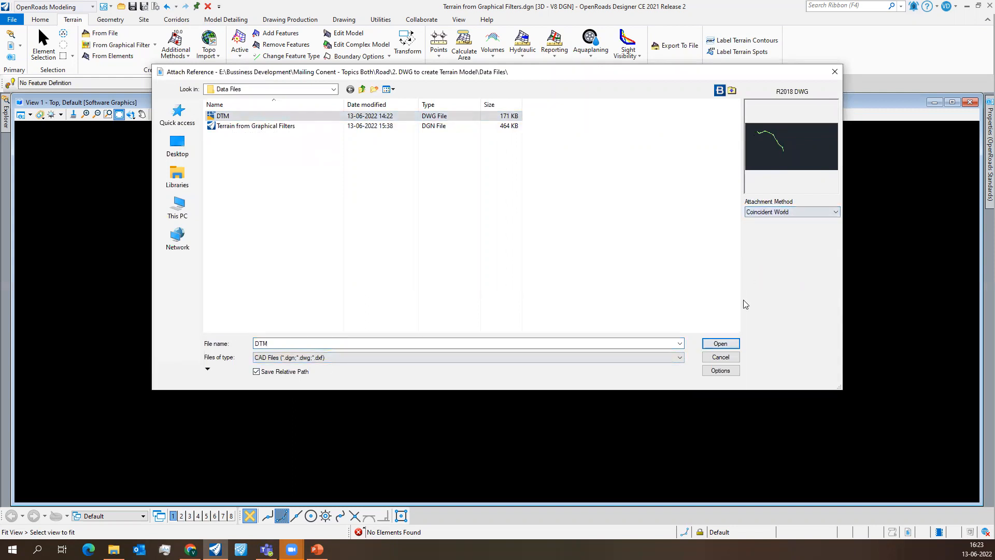
click(726, 344)
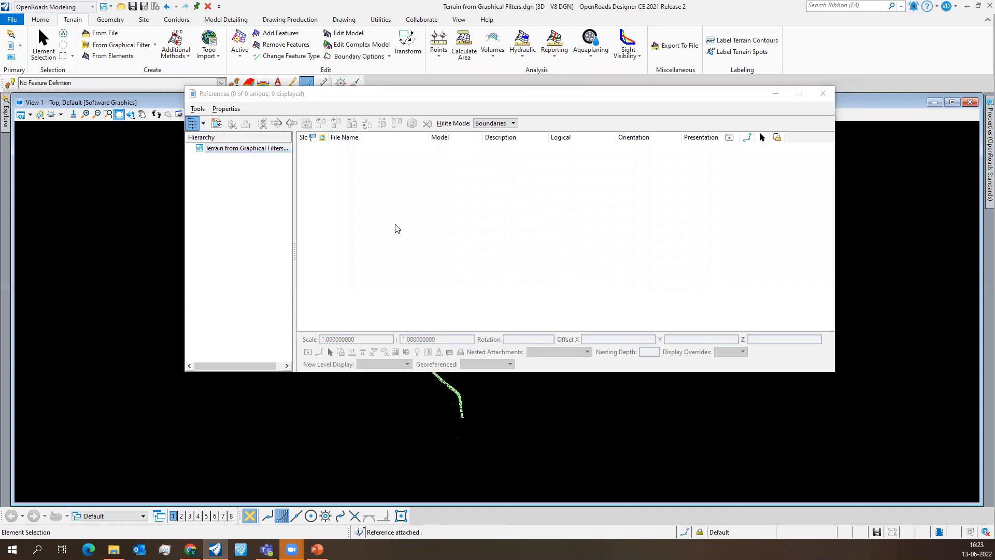
click(445, 69)
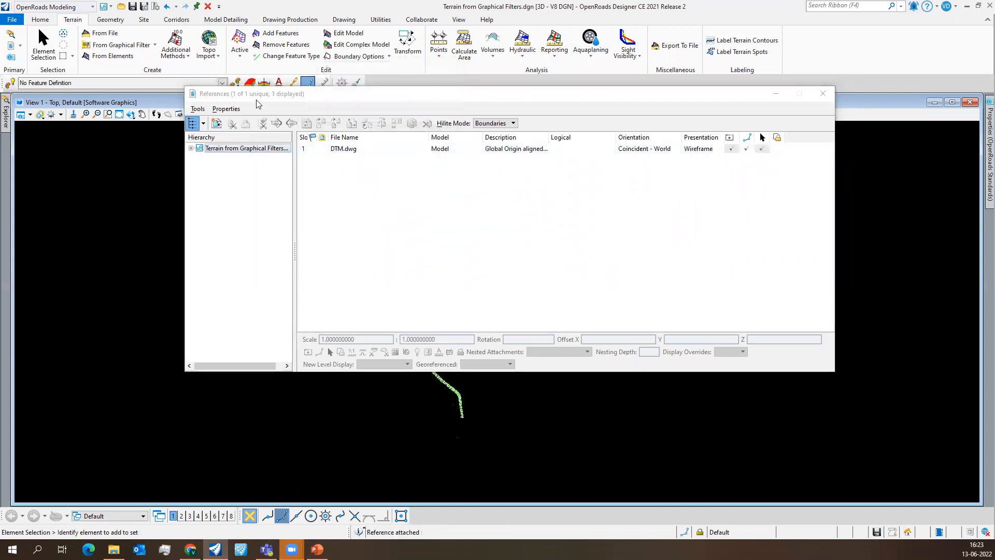
drag(249, 95, 460, 427)
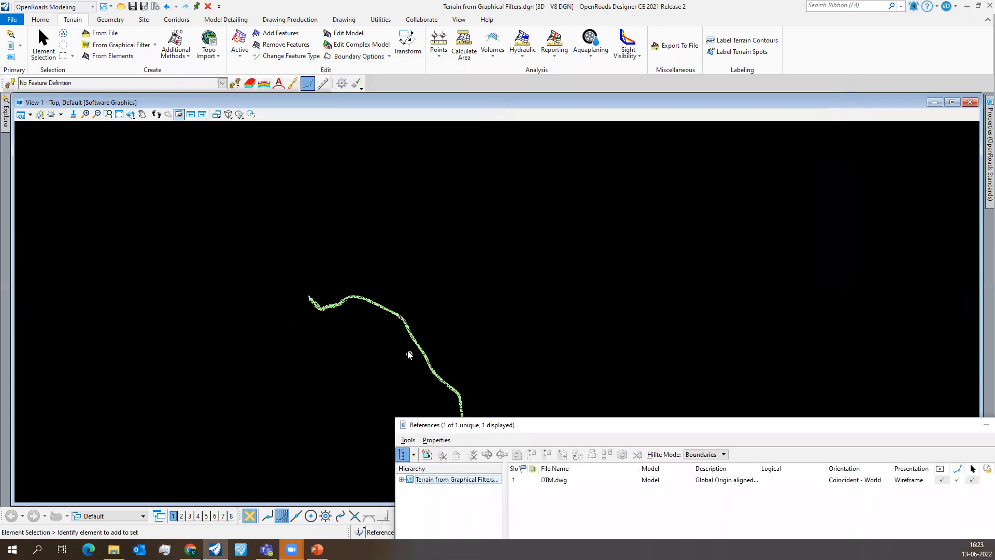
scroll(407, 350, up, 5)
scroll(386, 333, down, 2)
mouse_move(531, 430)
mouse_down()
mouse_move(343, 285)
mouse_move(308, 221)
mouse_up()
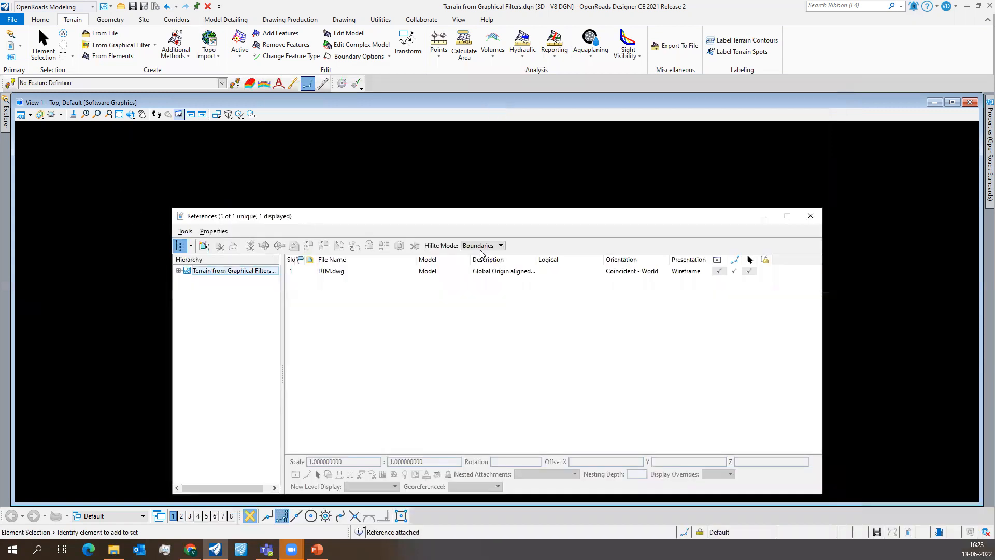
click(811, 216)
- Examine the points of the attached DTM.dwg reference and the levels listed in Level Display
scroll(321, 272, up, 2)
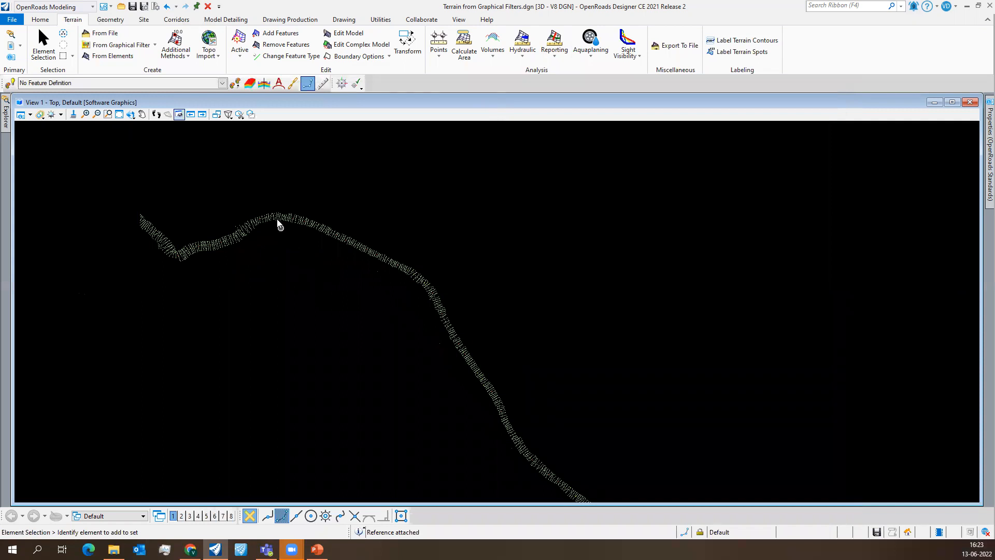
scroll(274, 216, up, 1)
click(40, 20)
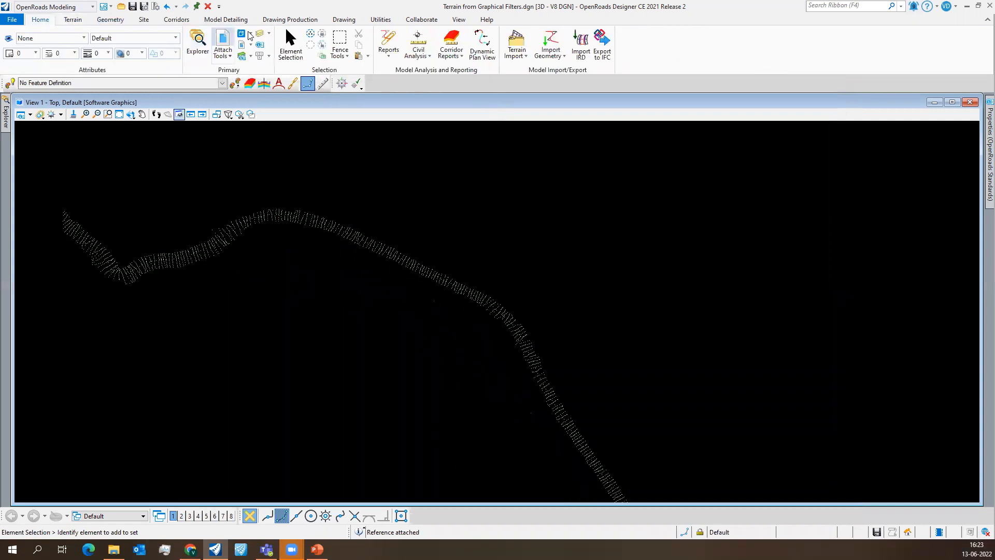
click(264, 34)
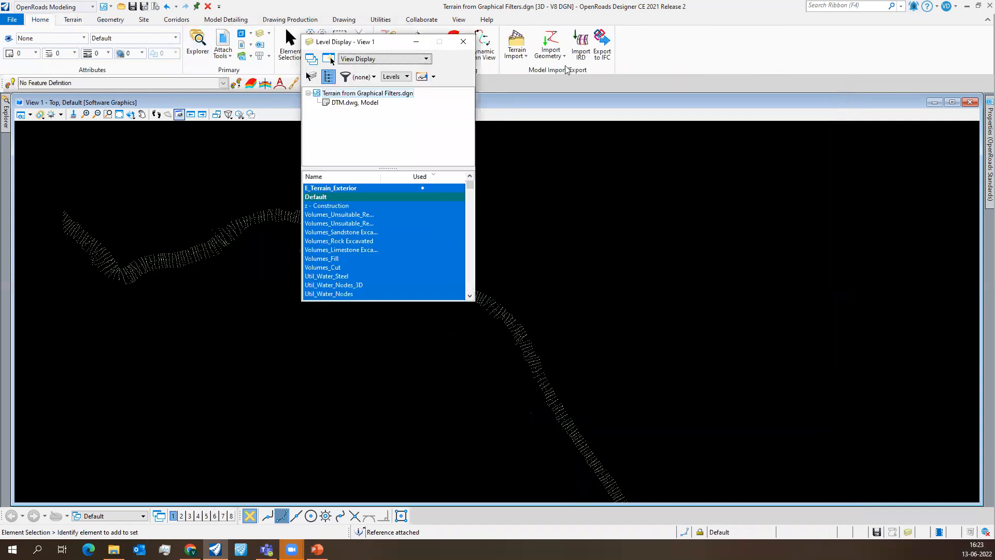
scroll(413, 264, up, 1)
scroll(414, 270, up, 3)
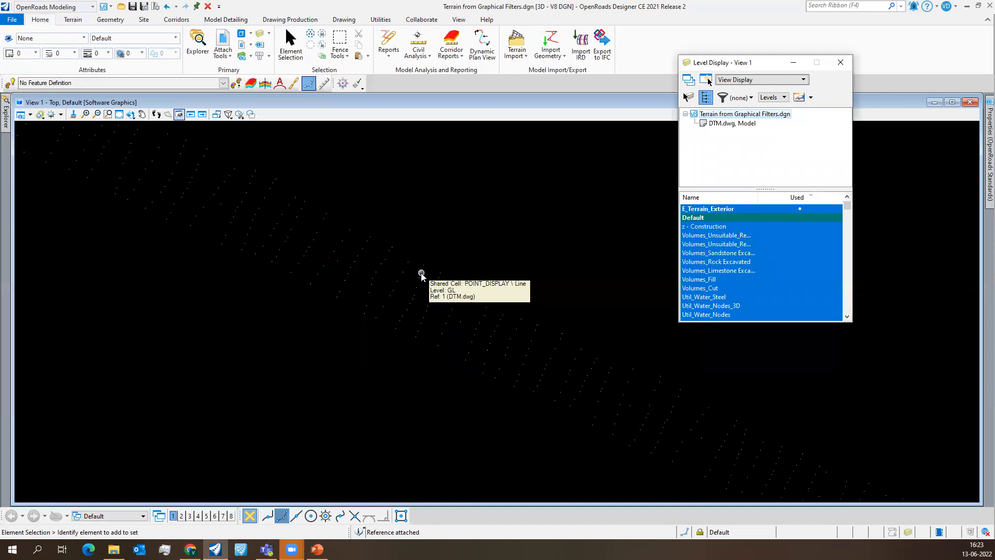
scroll(744, 238, down, 1)
scroll(742, 249, down, 15)
scroll(744, 262, up, 10)
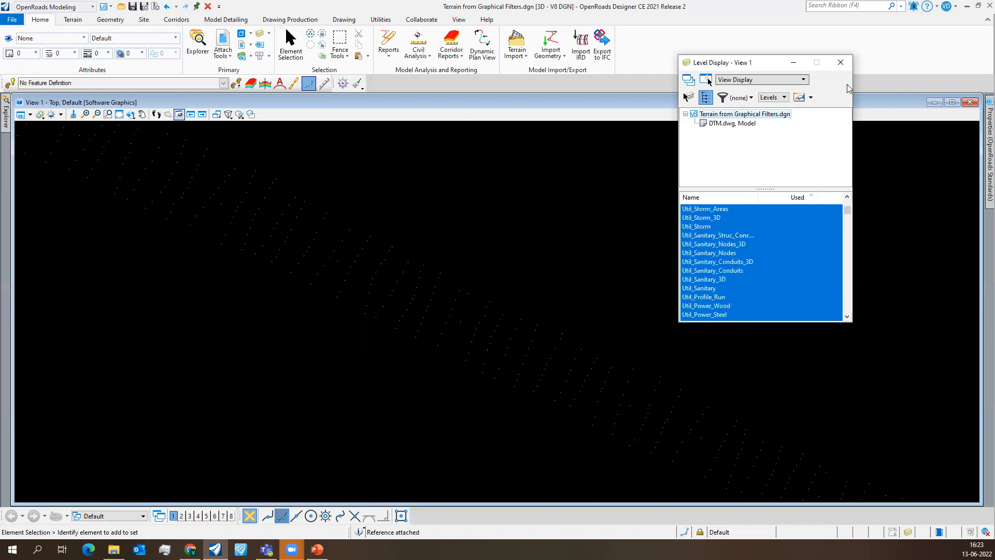
click(840, 62)
scroll(404, 299, down, 5)
scroll(288, 307, down, 2)
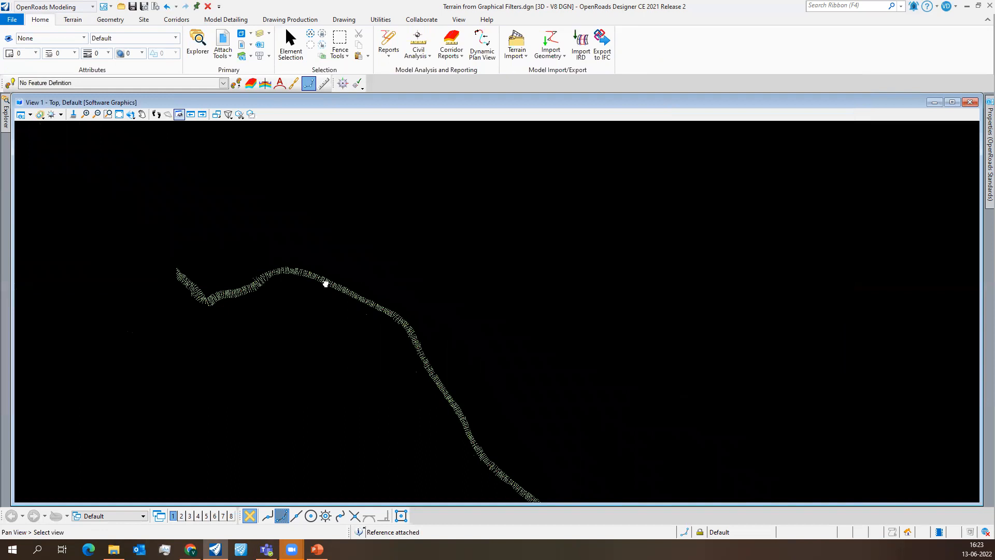
middle_drag(325, 284, 327, 207)
click(445, 69)
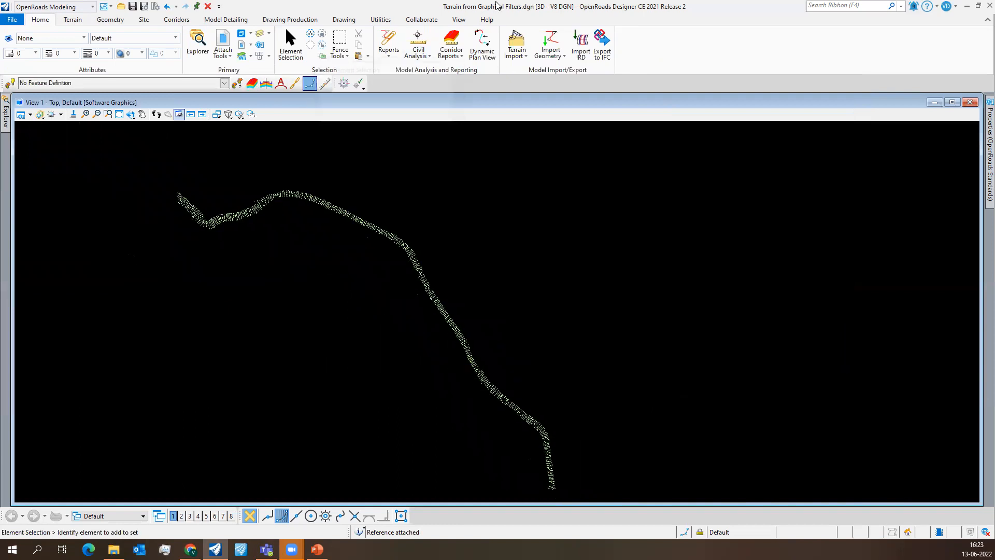
scroll(337, 321, down, 2)
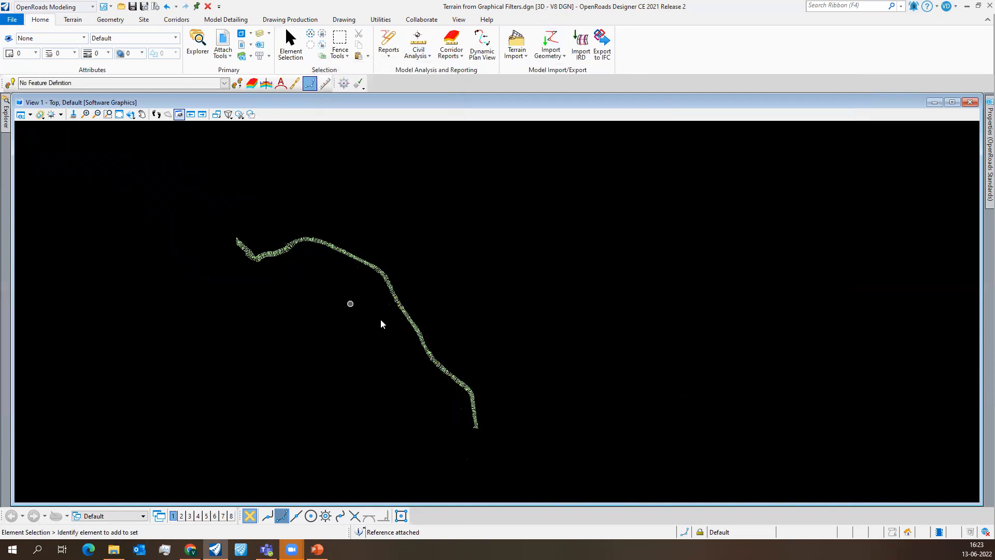
scroll(384, 324, up, 2)
middle_drag(390, 314, 408, 294)
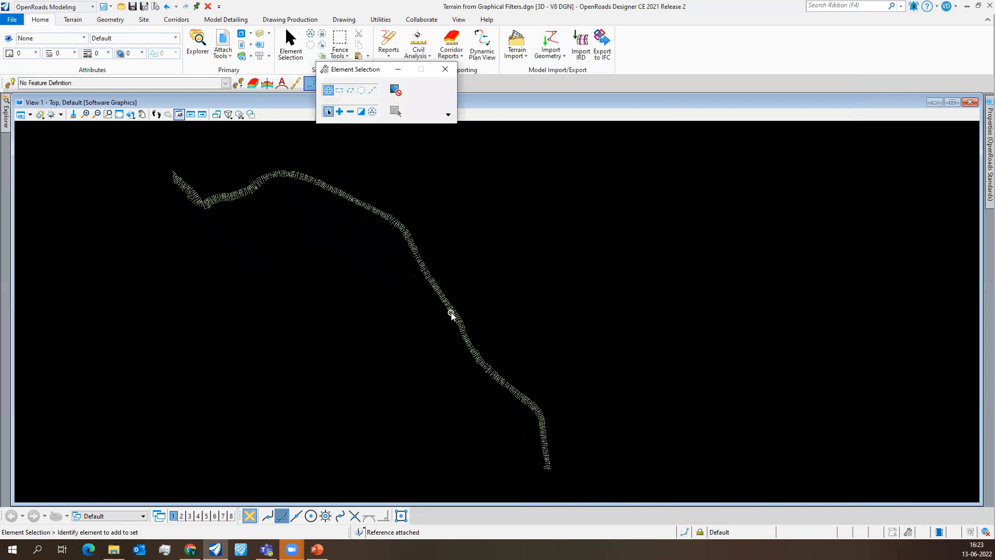
drag(341, 76, 696, 59)
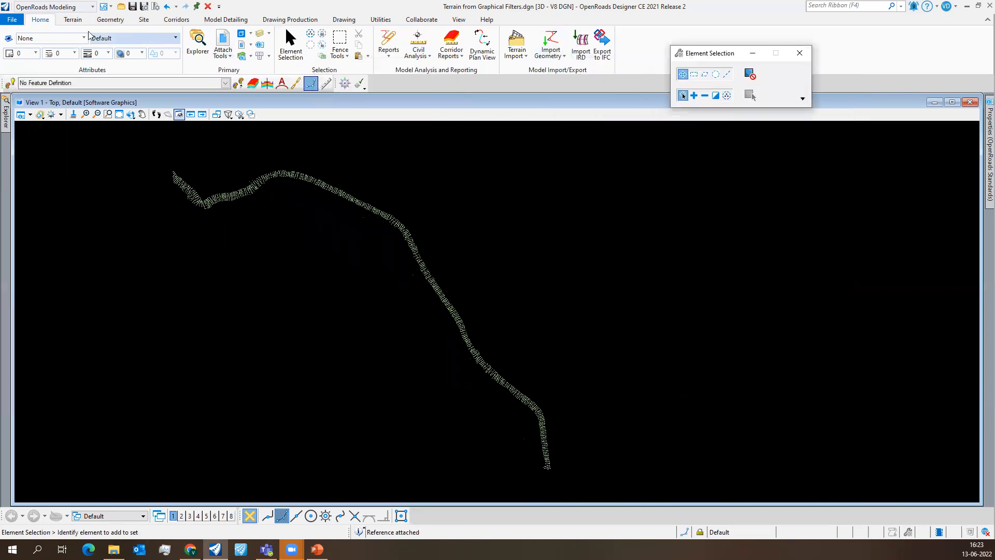
- Merge the DTM.dwg reference into the master file and check the reference list
click(223, 39)
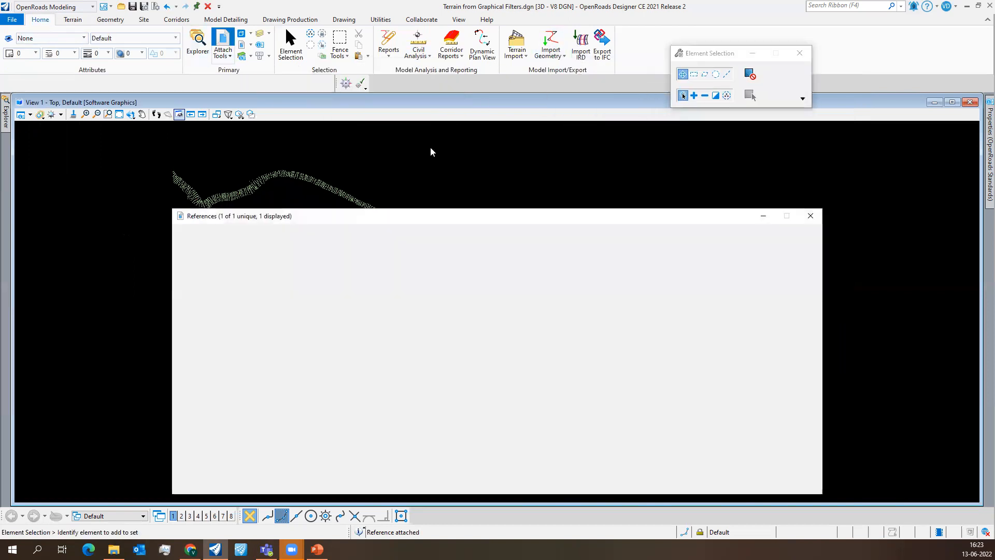
drag(439, 222, 451, 131)
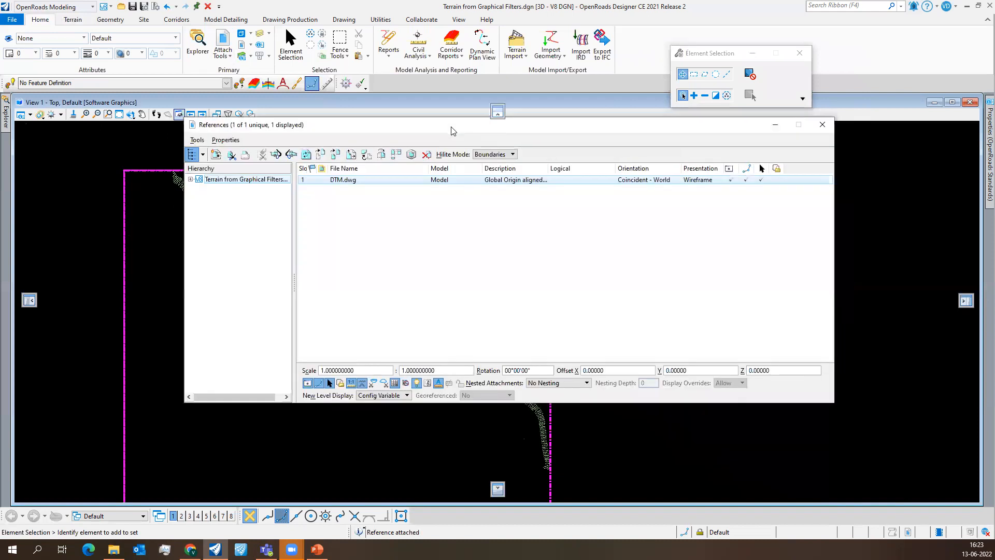
right_click(352, 180)
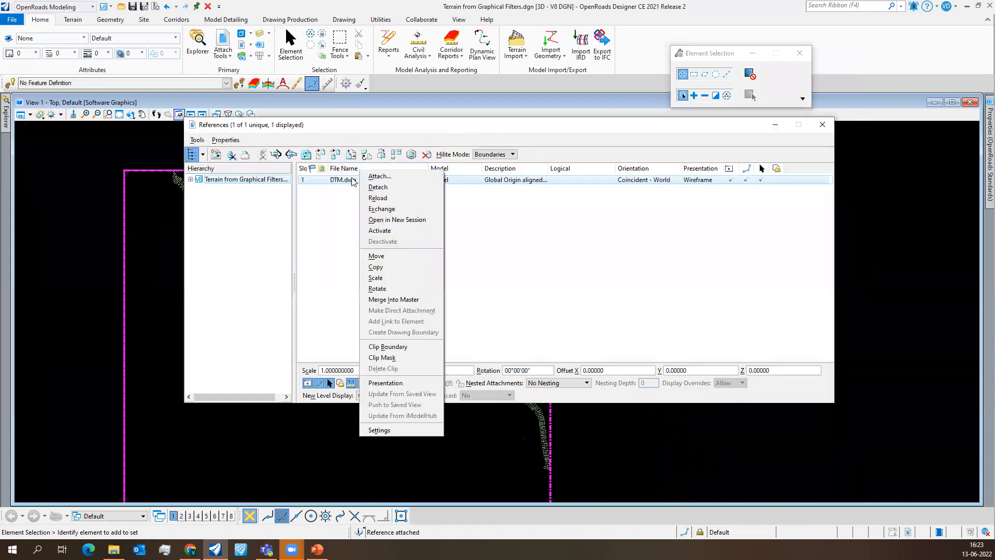
click(418, 299)
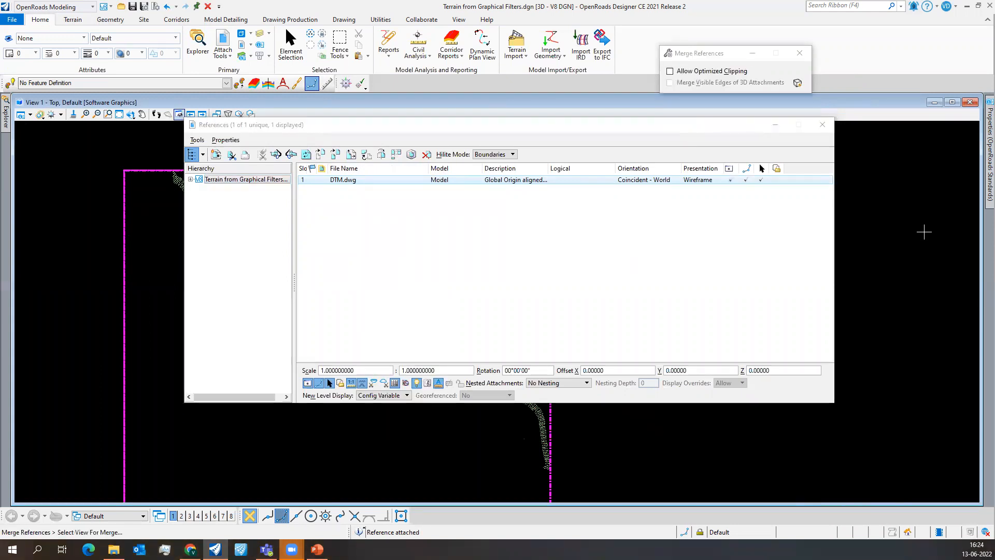
click(924, 231)
click(545, 222)
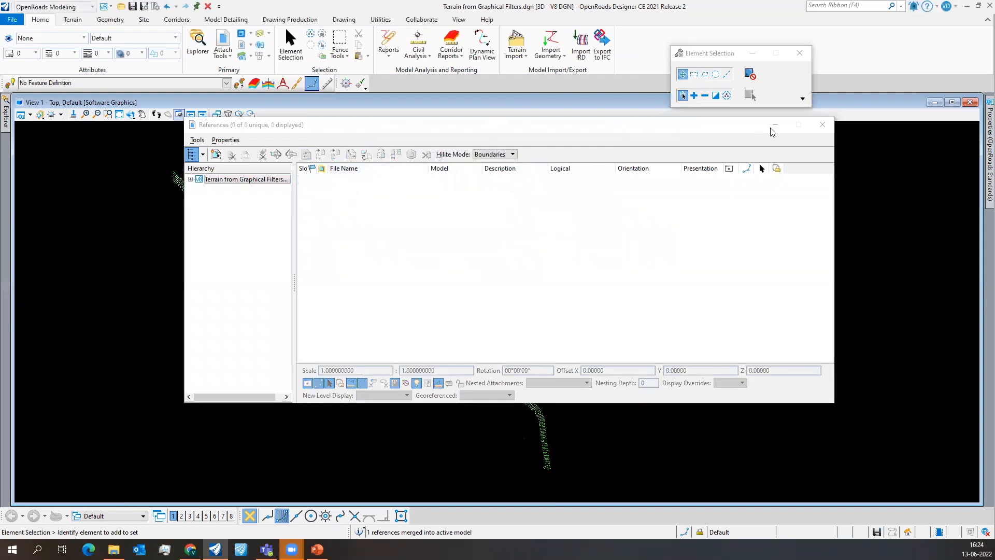
click(822, 125)
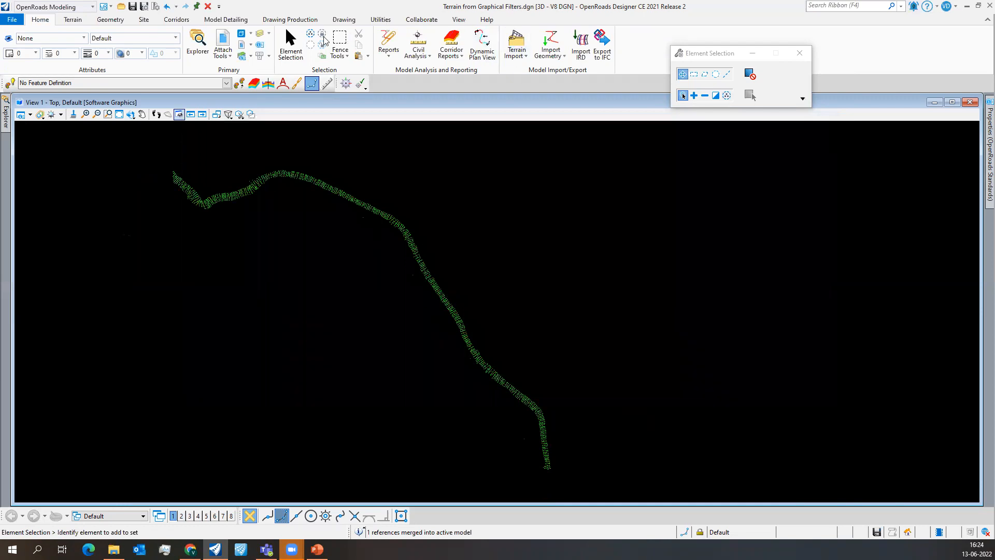
click(223, 42)
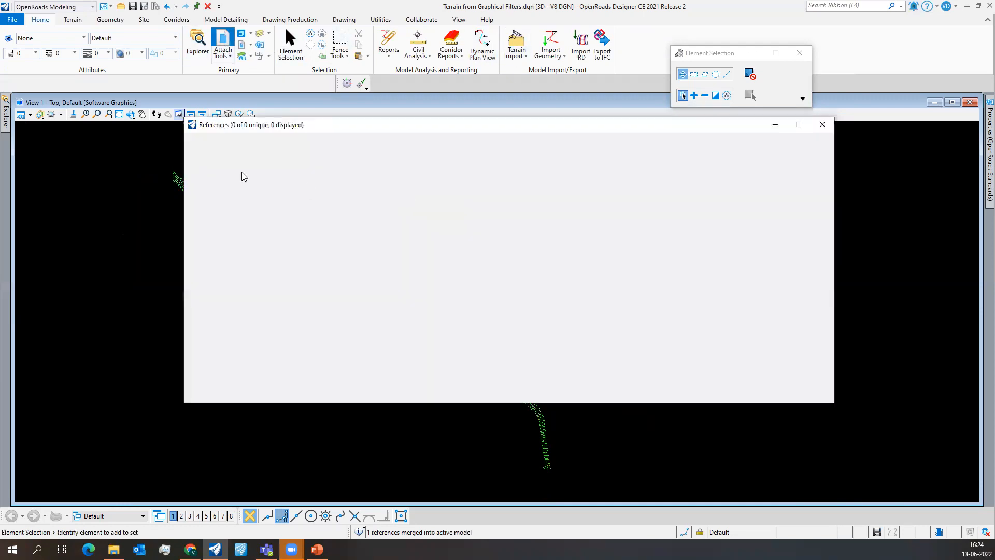
click(823, 124)
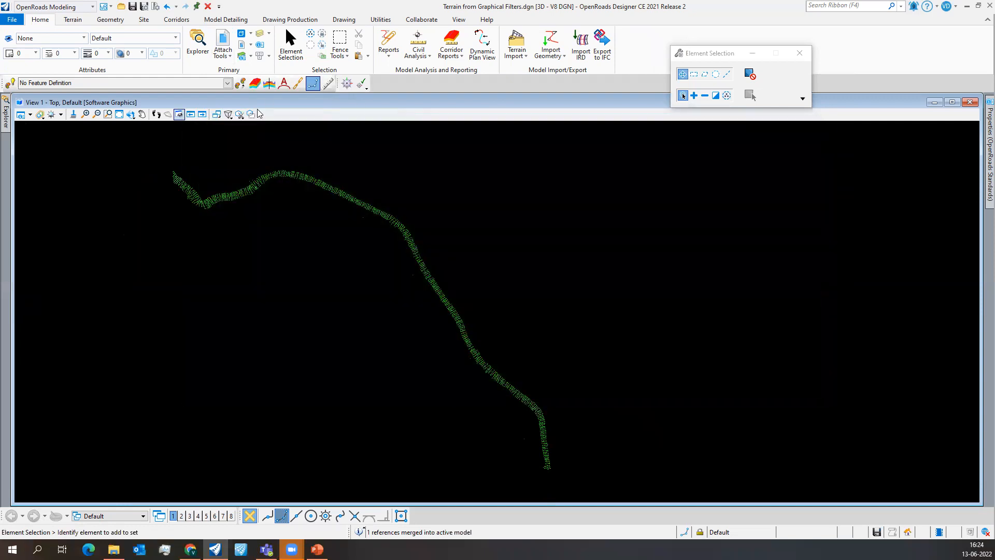
- Check which survey points lie on the GL and propose centre levels by toggling their display off and on
click(262, 34)
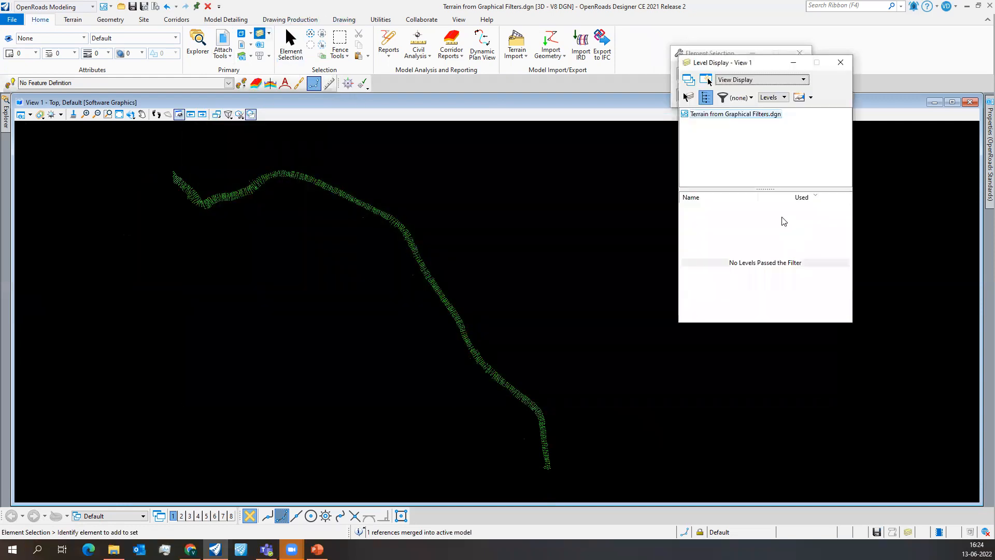
drag(739, 73, 648, 66)
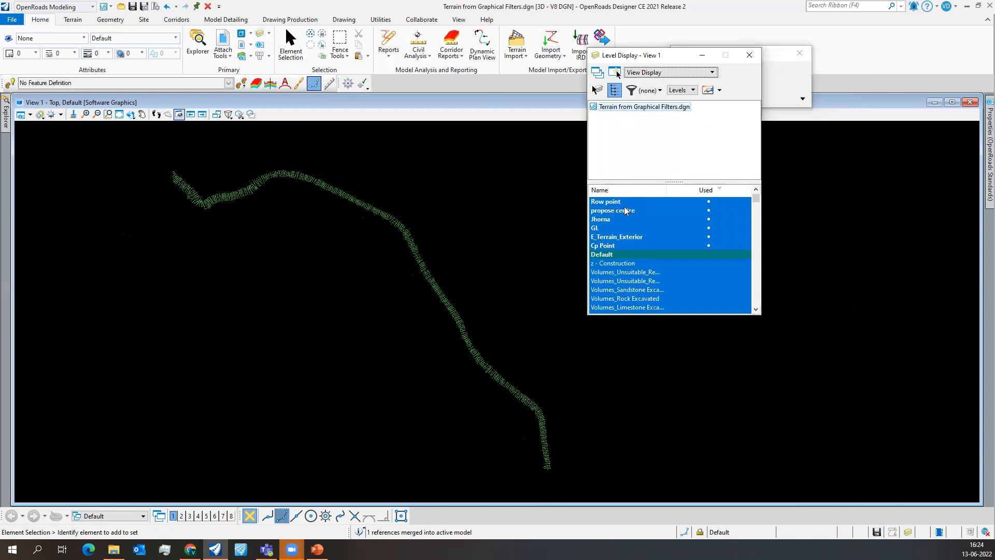
double_click(604, 228)
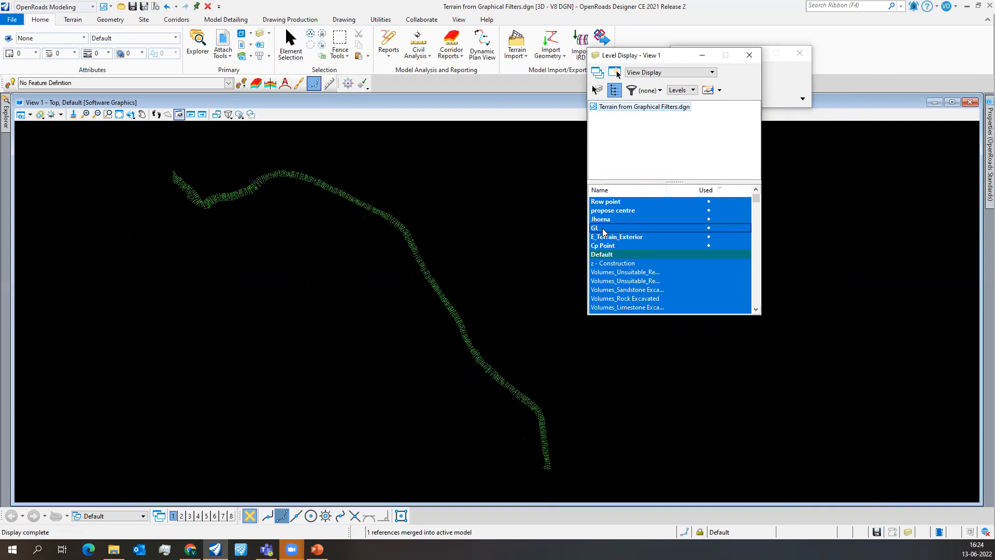
double_click(610, 254)
click(609, 229)
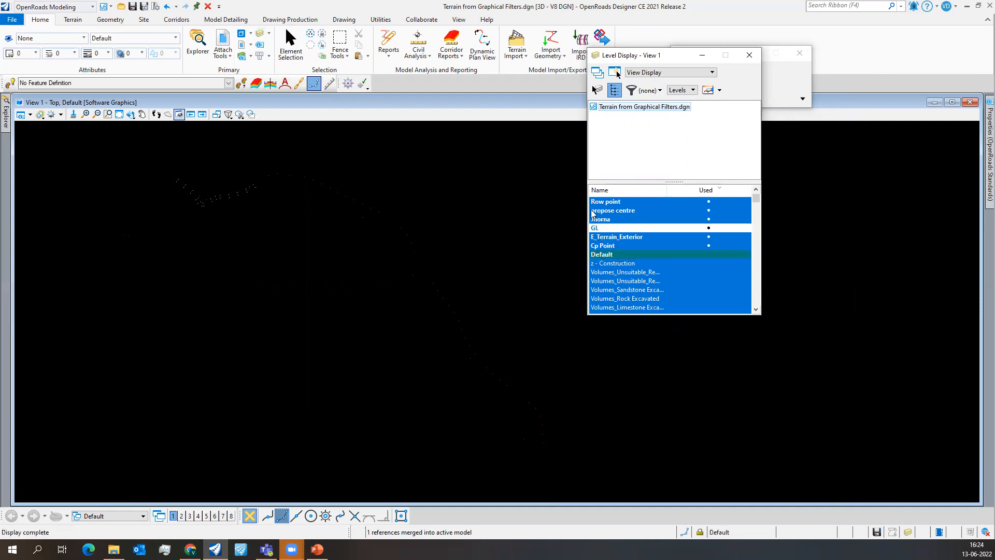
click(601, 211)
click(601, 212)
click(620, 228)
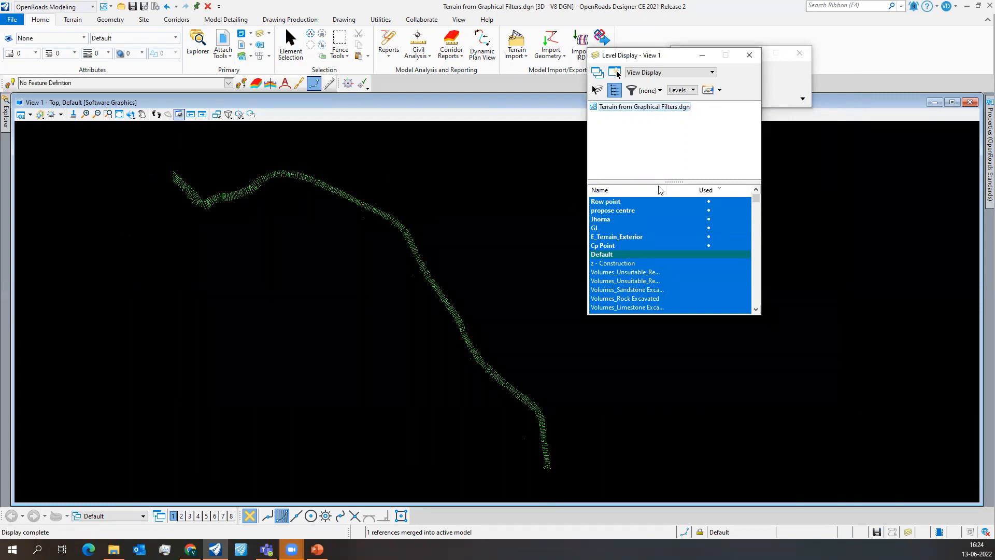
click(750, 60)
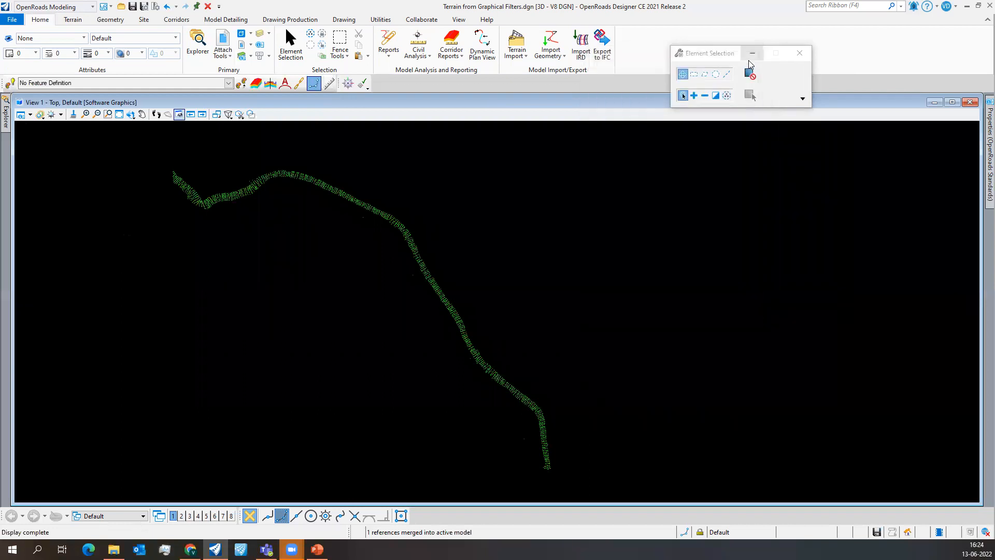
click(800, 54)
- Examine the merged survey points along the whole route
scroll(404, 251, up, 1)
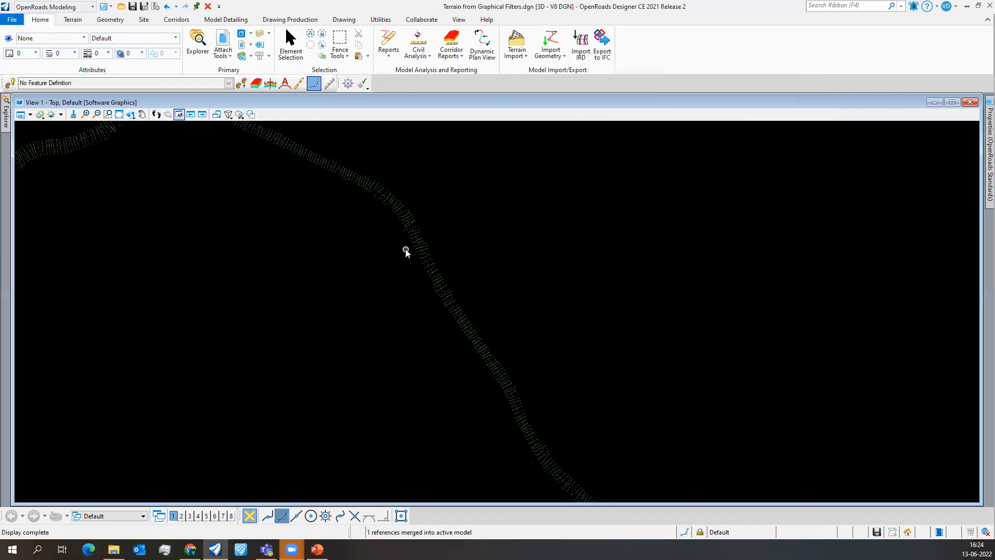
scroll(405, 253, down, 1)
scroll(240, 209, up, 4)
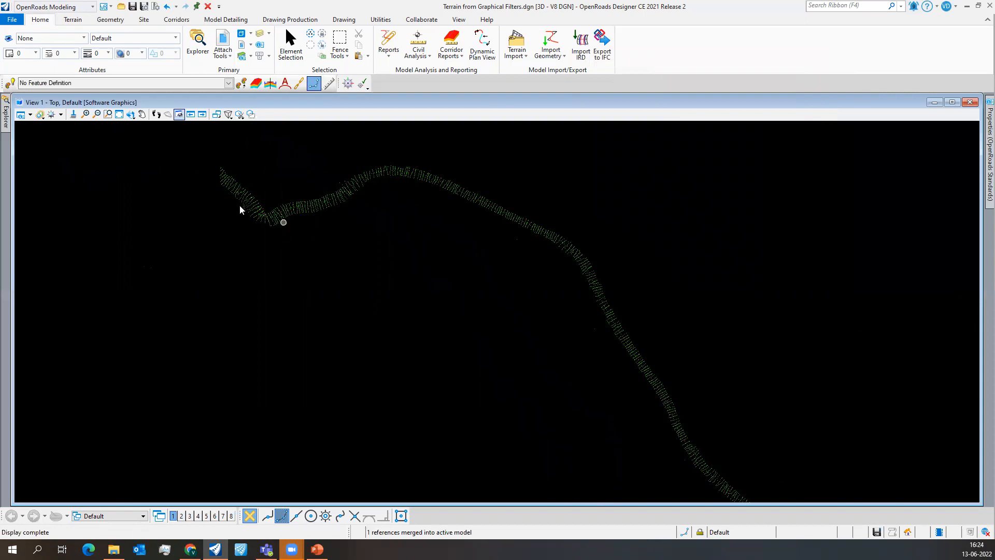
scroll(297, 211, up, 3)
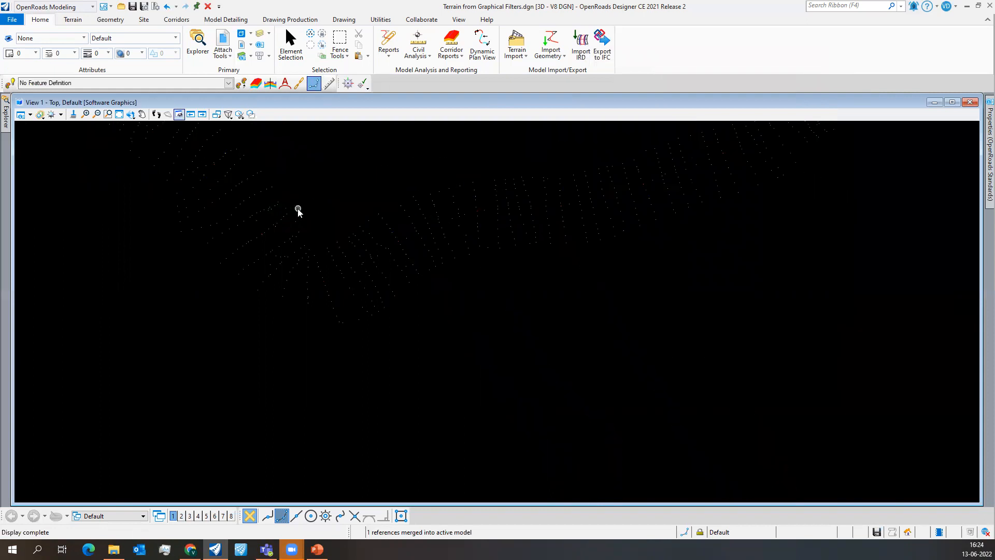
scroll(298, 229, down, 3)
middle_drag(588, 207, 491, 244)
scroll(492, 244, down, 2)
middle_drag(586, 284, 480, 236)
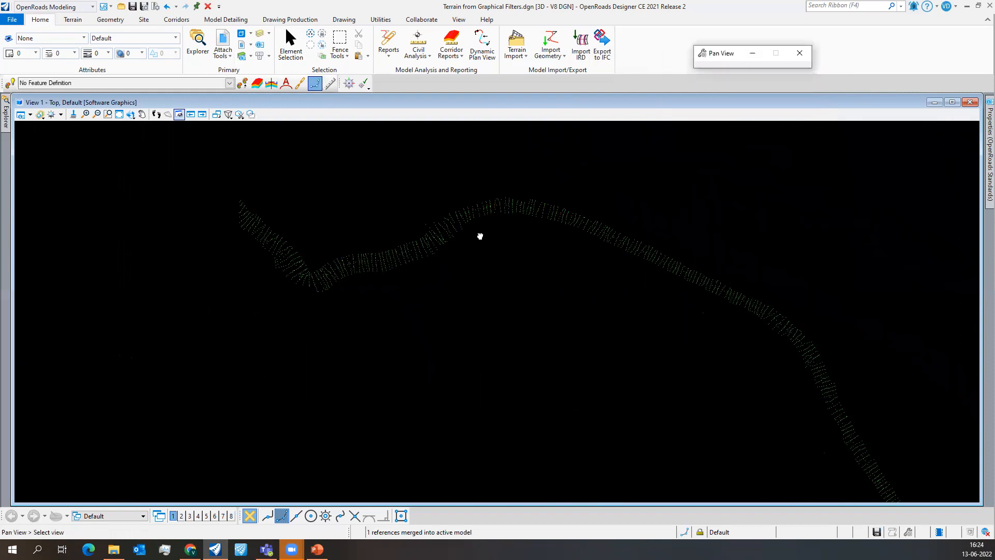
scroll(480, 236, down, 2)
middle_drag(600, 318, 518, 266)
scroll(517, 266, down, 1)
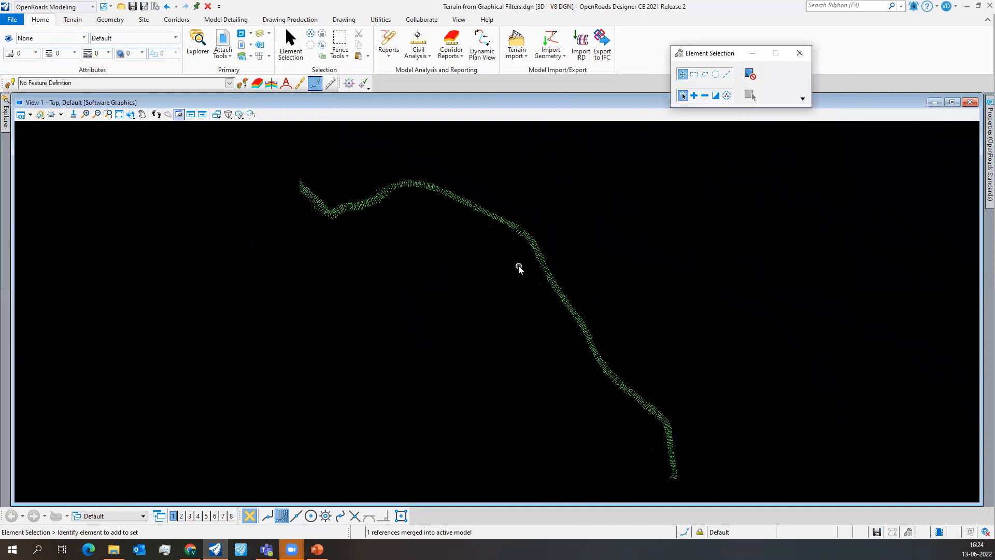
scroll(543, 290, up, 1)
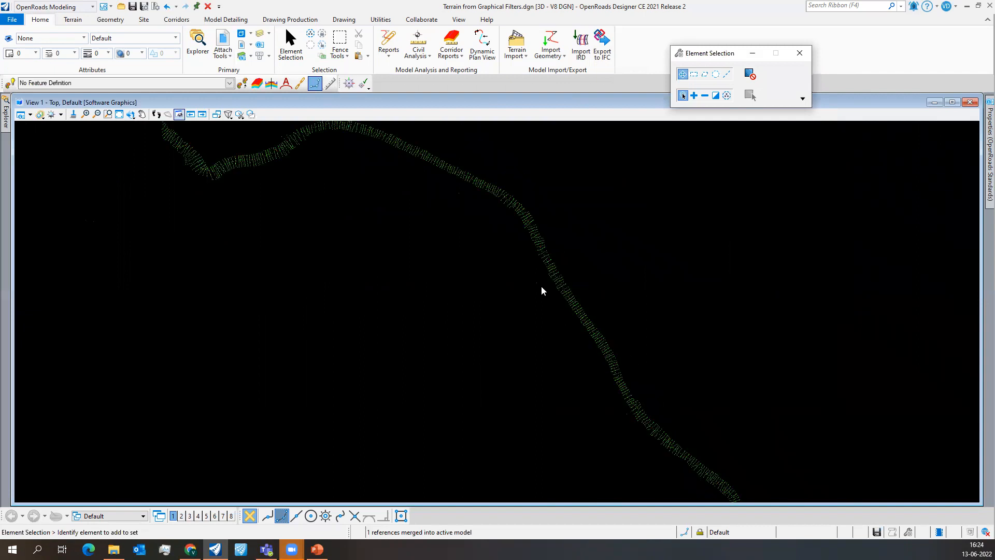
scroll(358, 146, up, 2)
scroll(386, 233, down, 2)
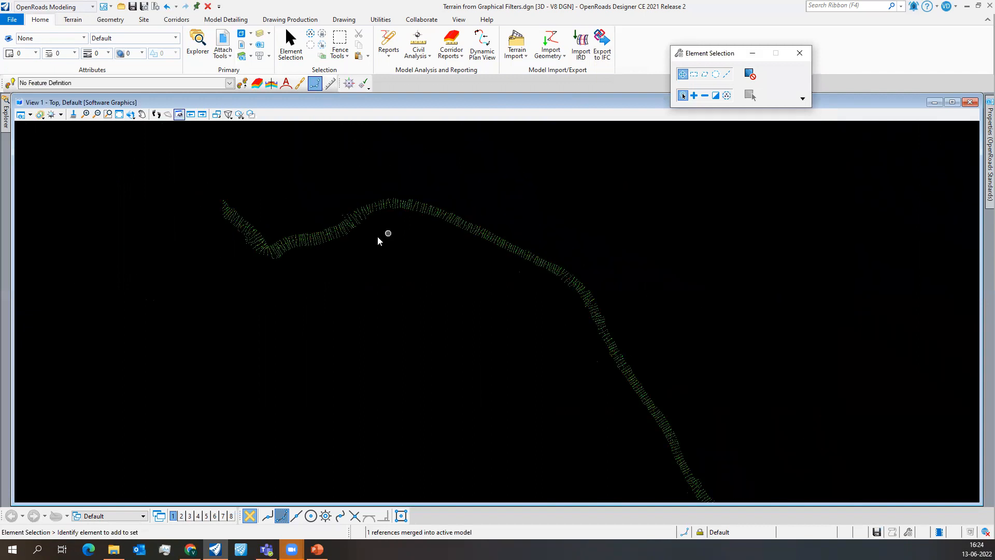
scroll(249, 253, up, 3)
scroll(246, 254, down, 2)
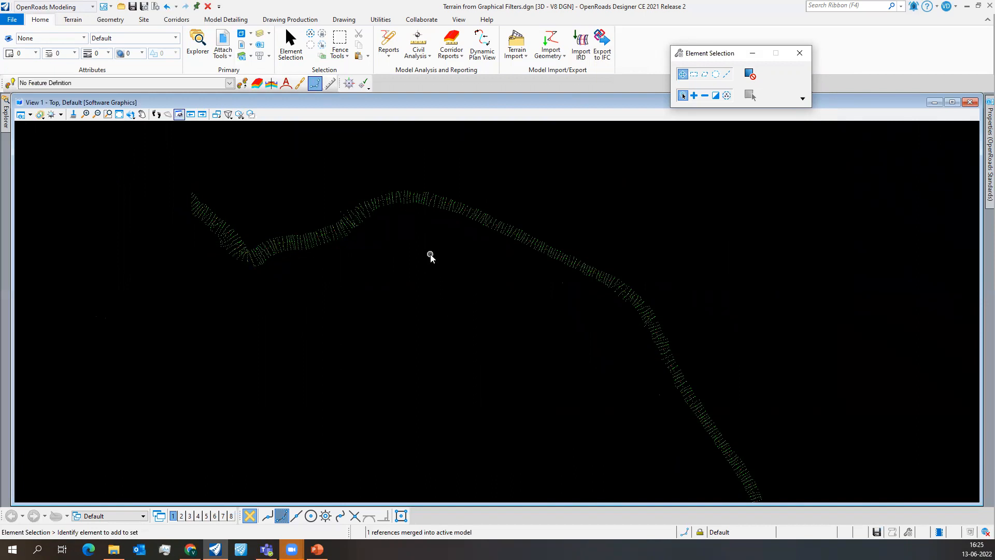
scroll(292, 251, up, 4)
scroll(337, 235, down, 3)
scroll(337, 235, down, 3)
scroll(337, 235, up, 4)
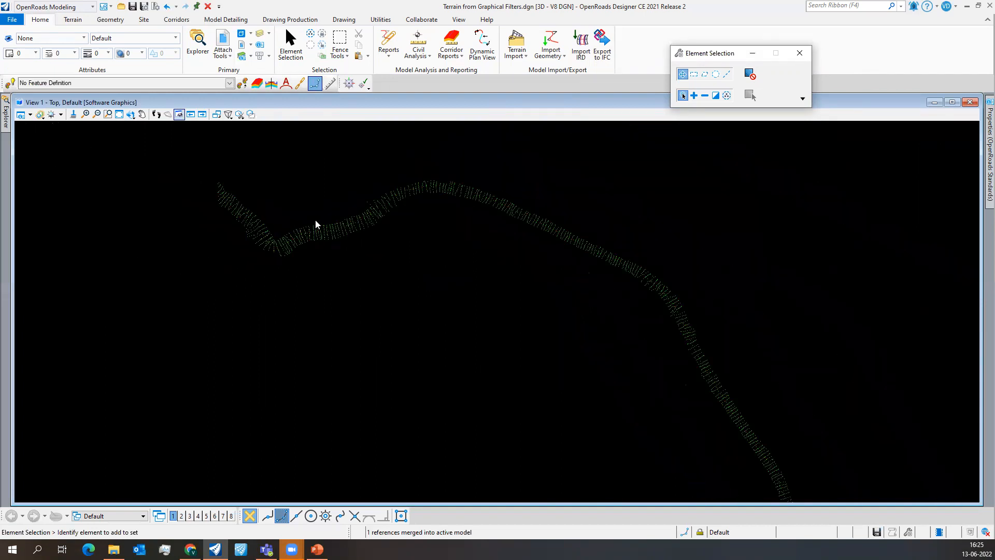
- Delete the existing Spots filter from the design file's filters in the Terrain Filter Manager
click(73, 21)
click(104, 45)
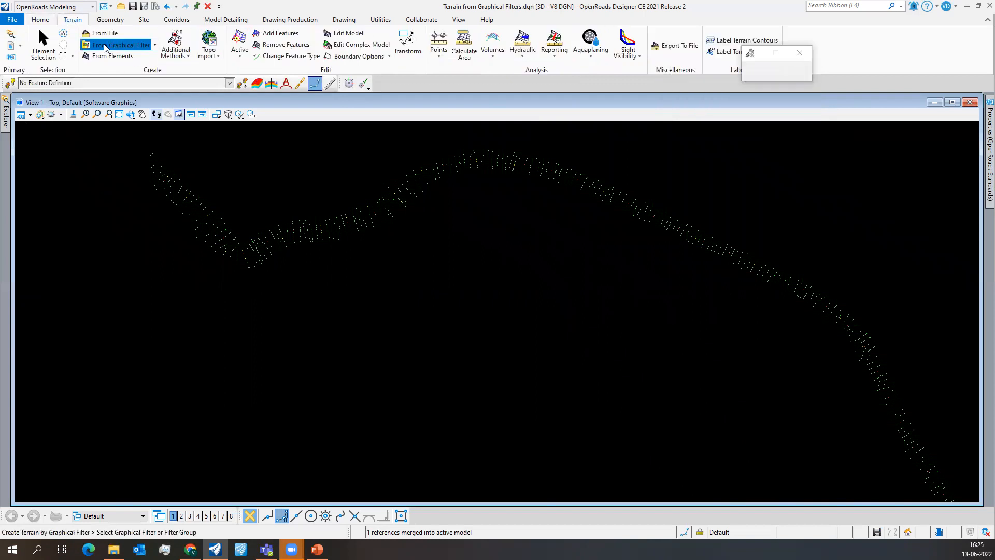
click(804, 82)
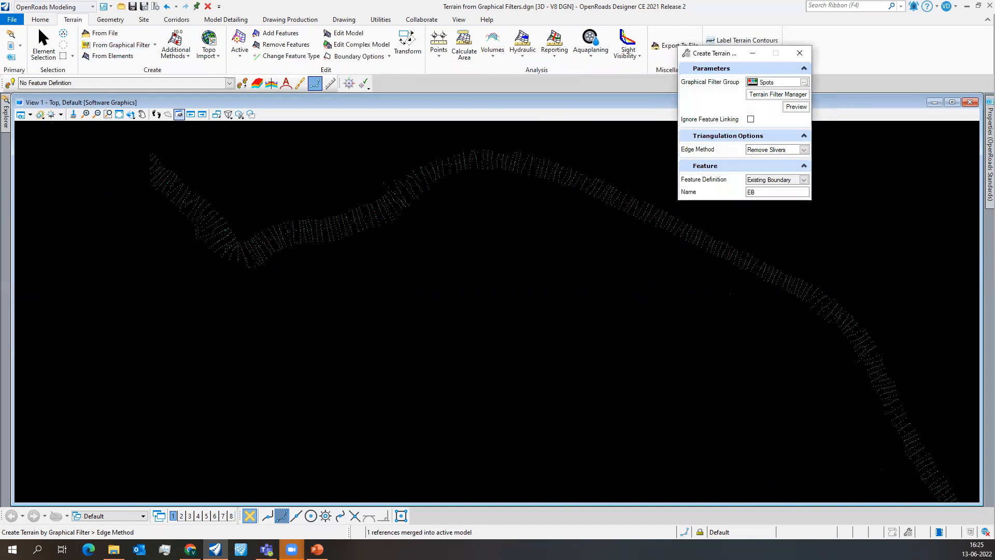
click(770, 96)
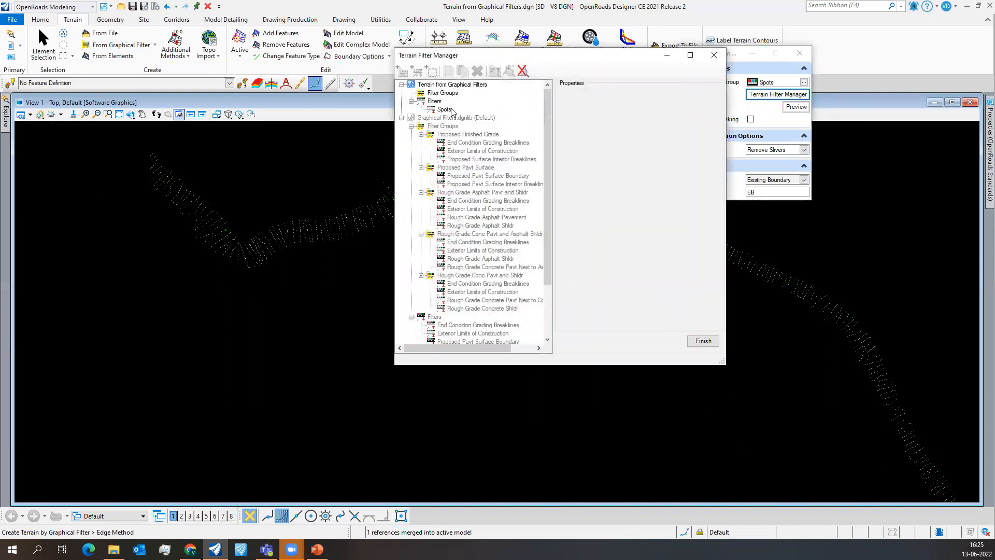
click(451, 110)
right_click(452, 110)
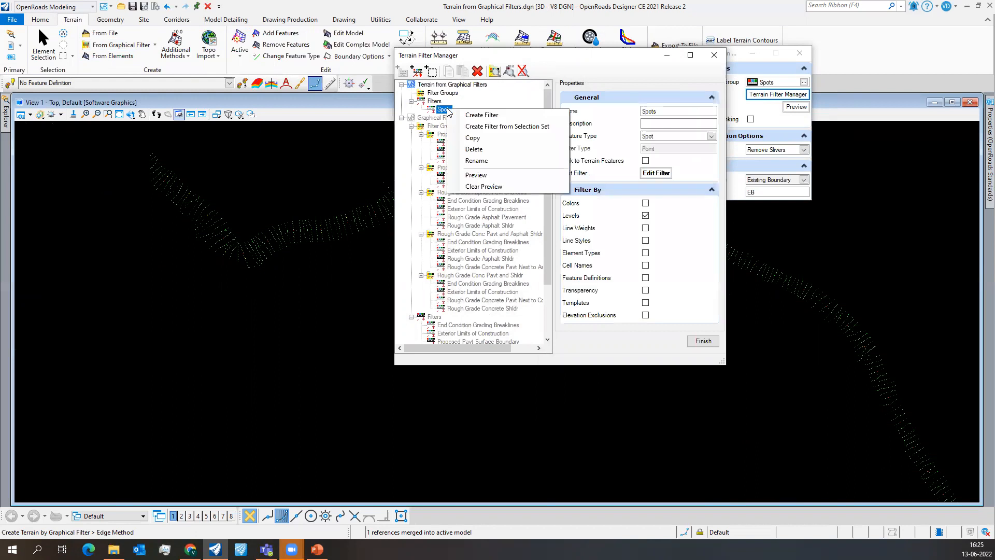
click(471, 149)
click(714, 55)
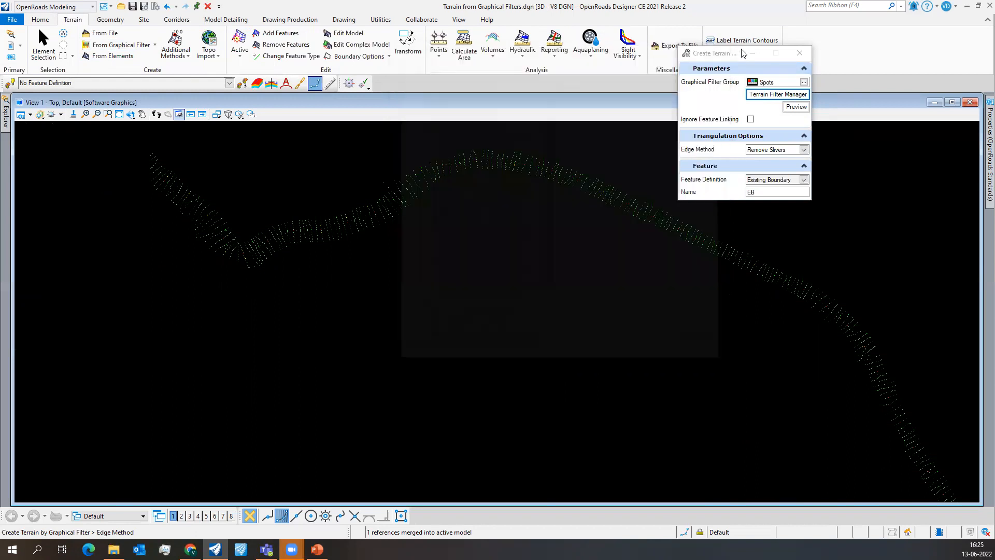
drag(744, 54, 271, 45)
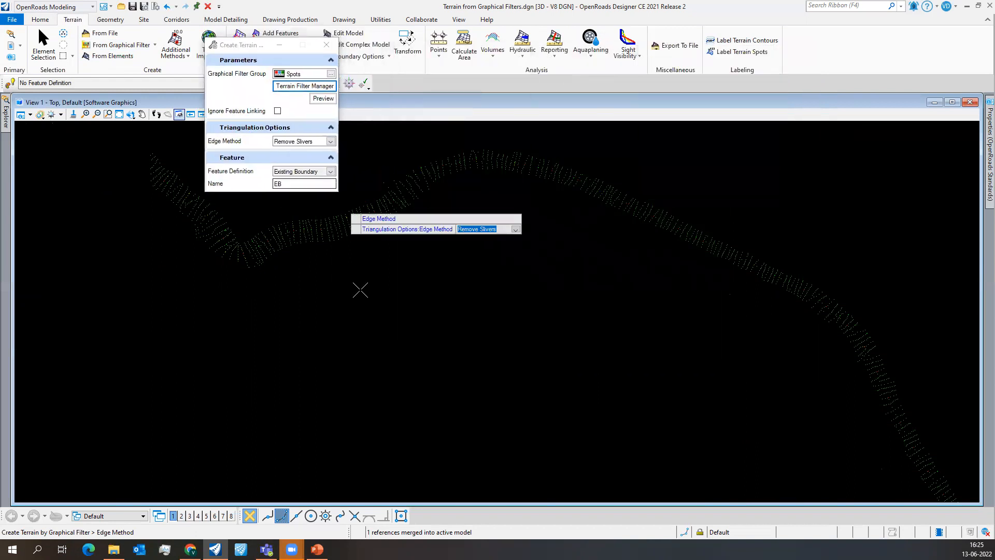
scroll(380, 284, down, 2)
key(Escape)
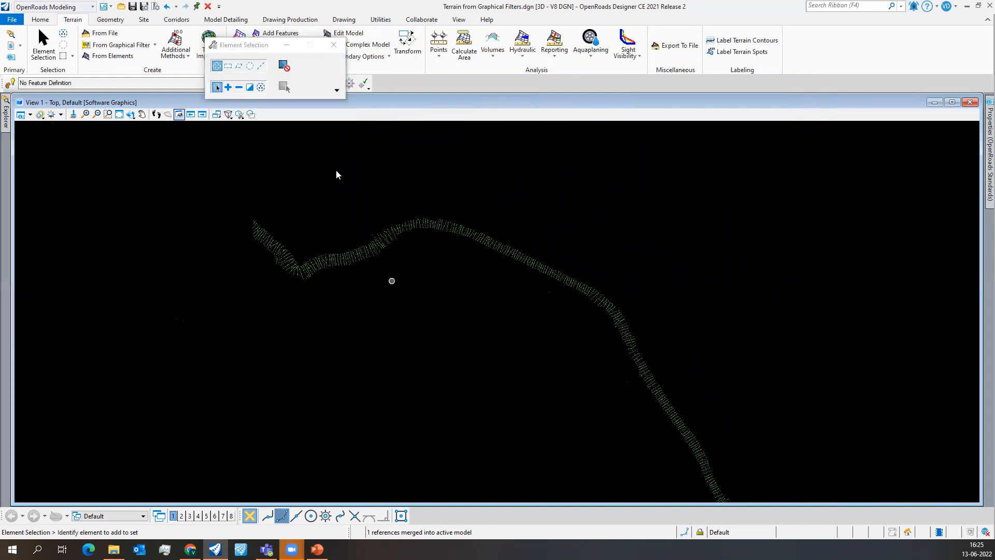
click(335, 47)
click(104, 49)
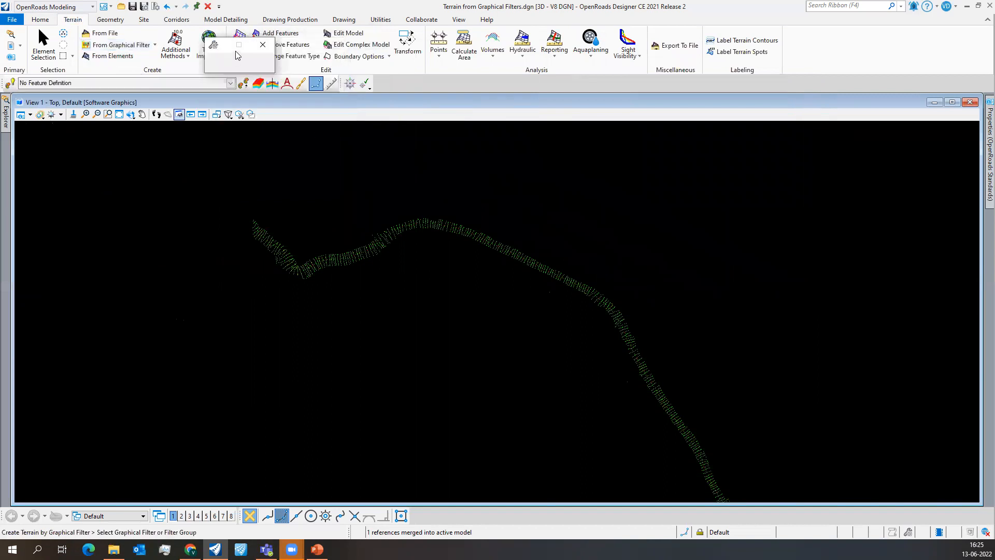
drag(164, 60, 161, 62)
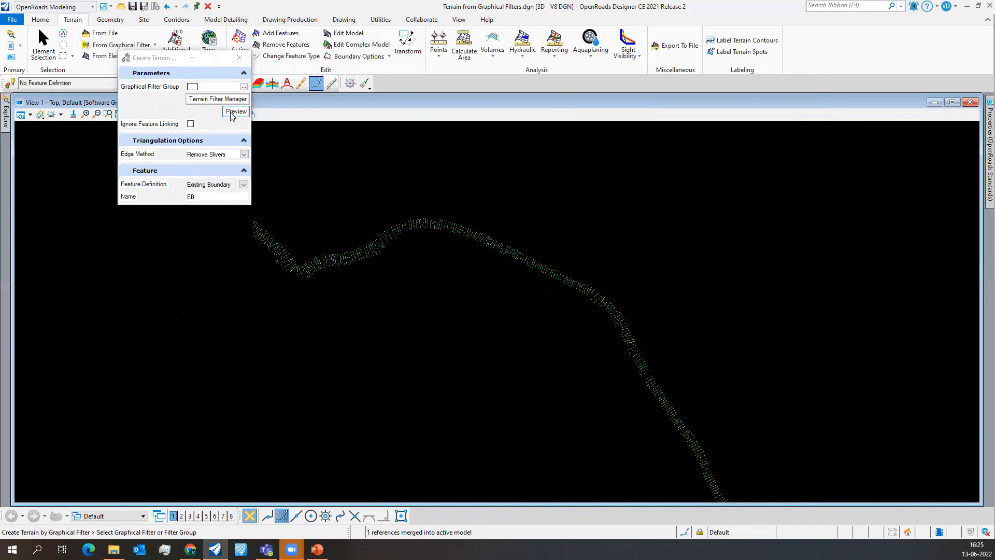
click(240, 57)
- Create a graphical filter named Spot under the design file's Filters and set its feature type to Spot
click(154, 45)
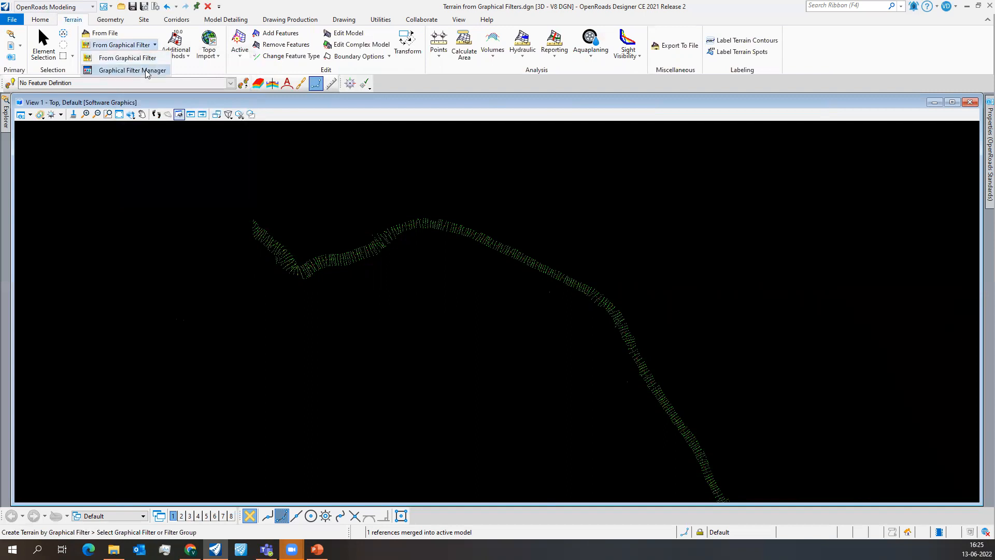
click(132, 70)
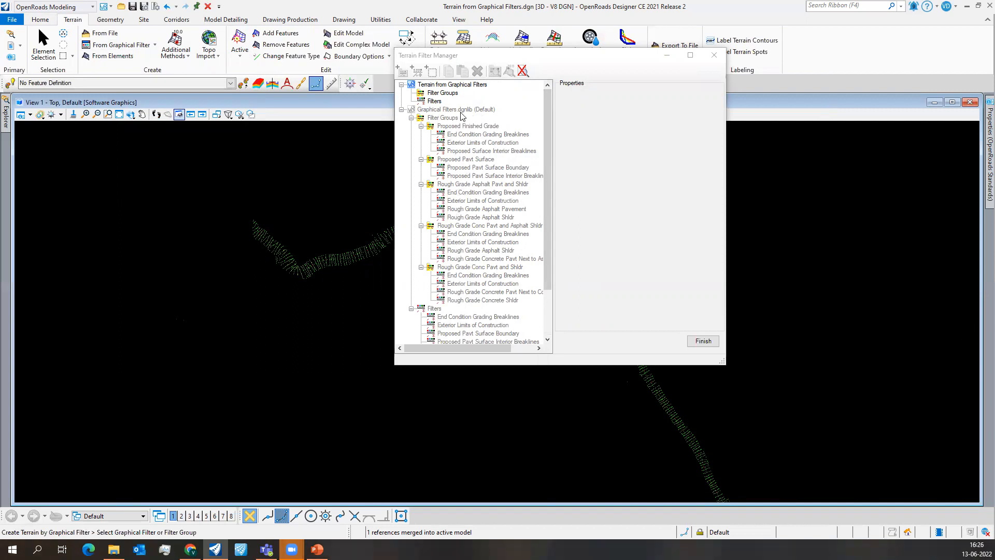
click(434, 102)
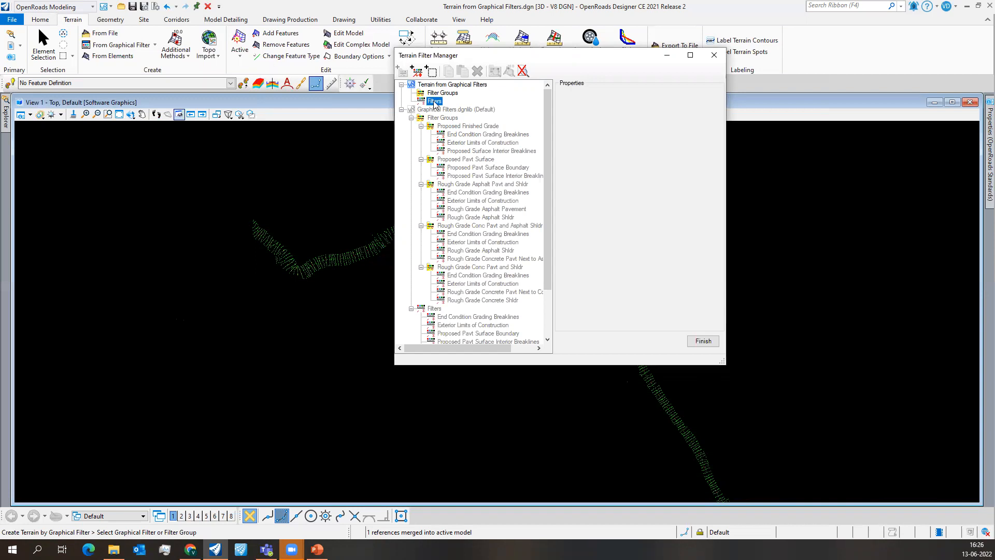
right_click(435, 103)
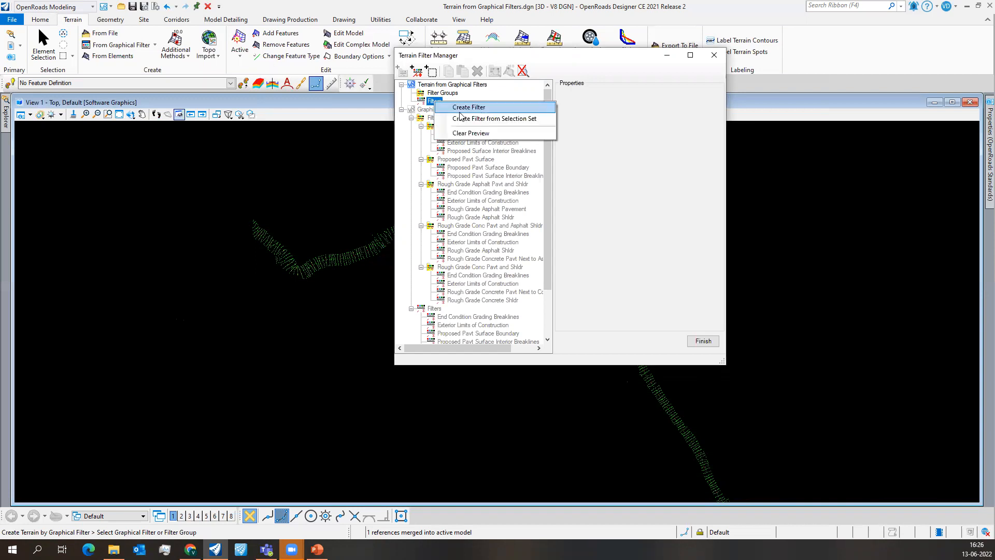
click(458, 112)
click(669, 112)
text(Spot)
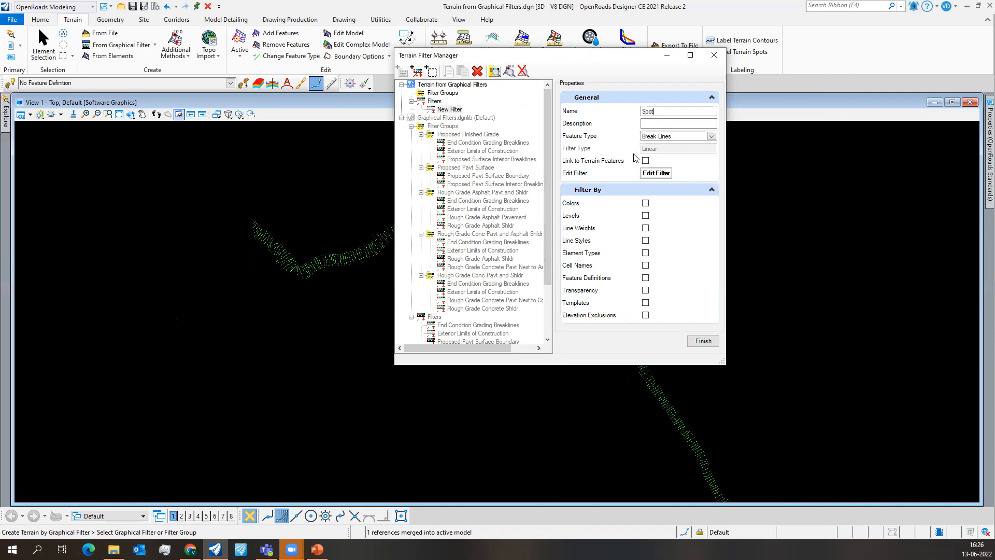
click(709, 139)
click(711, 135)
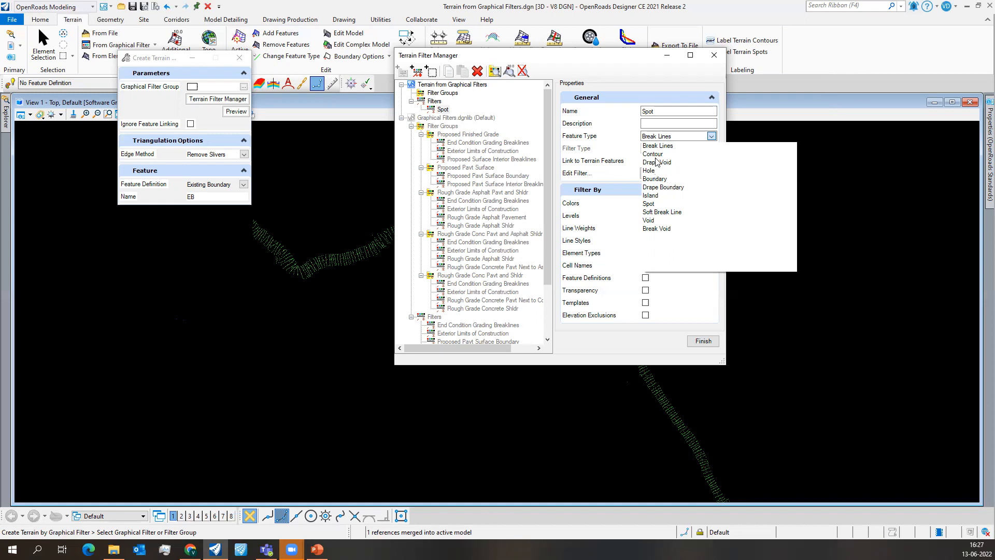
click(648, 205)
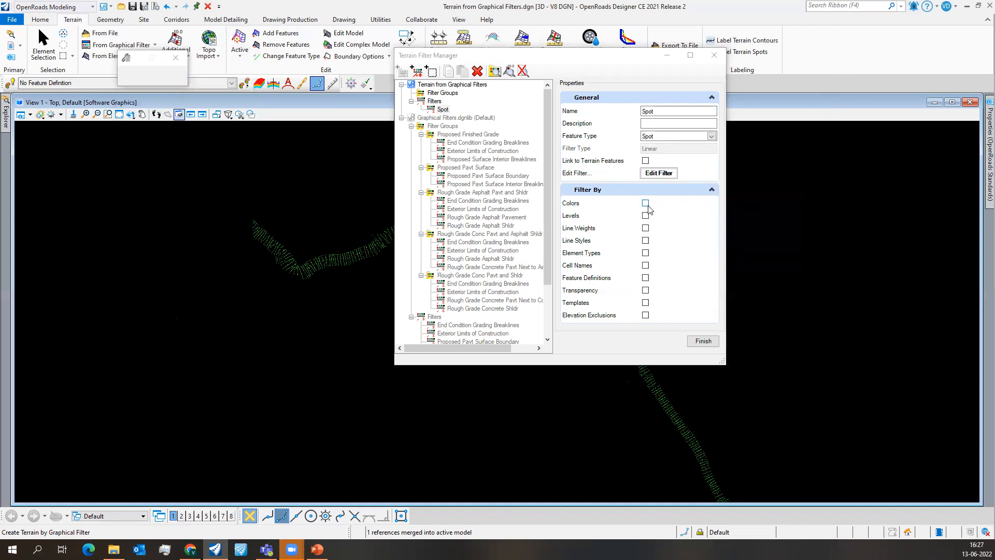
- Edit the Spot filter to select elements on the levels GL, propose centre and Row point
click(665, 173)
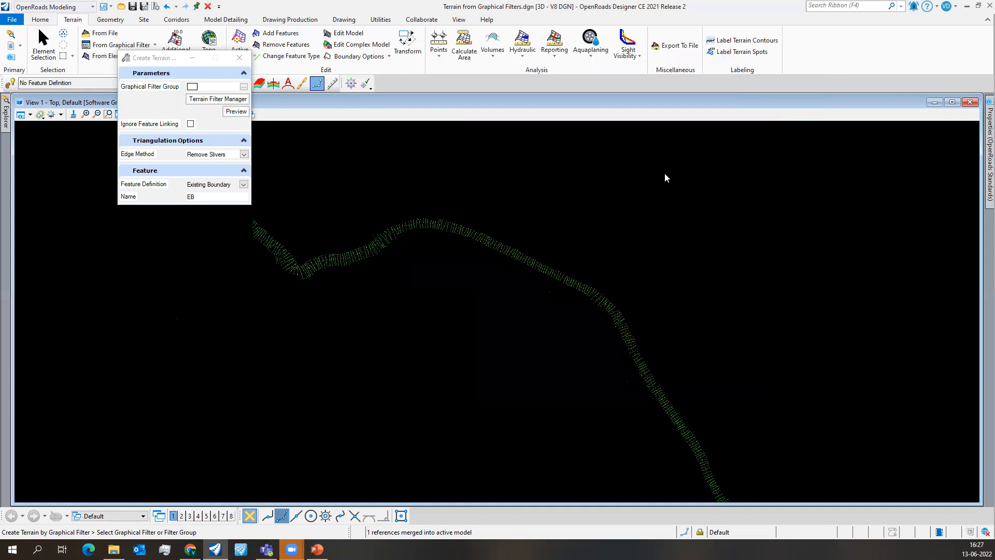
drag(468, 59, 612, 58)
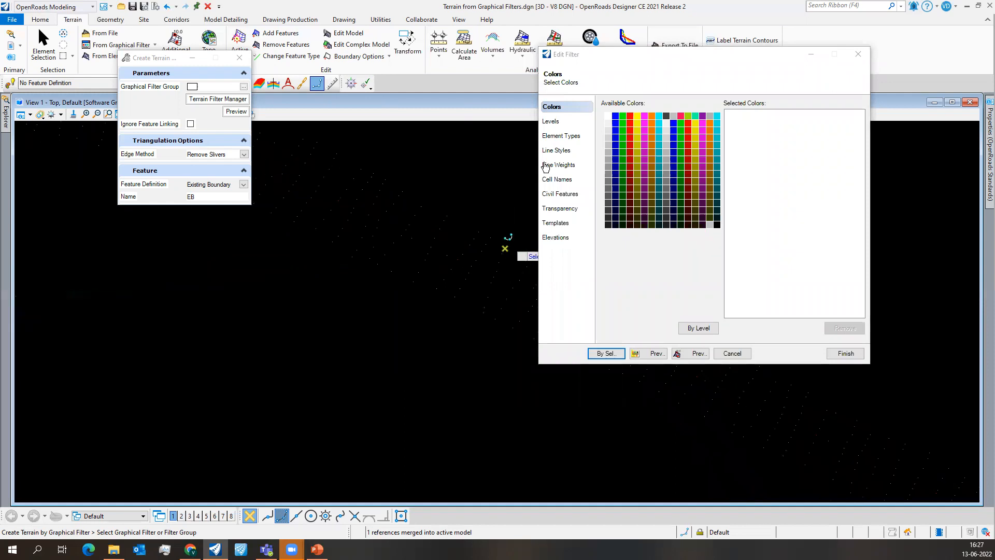
click(560, 136)
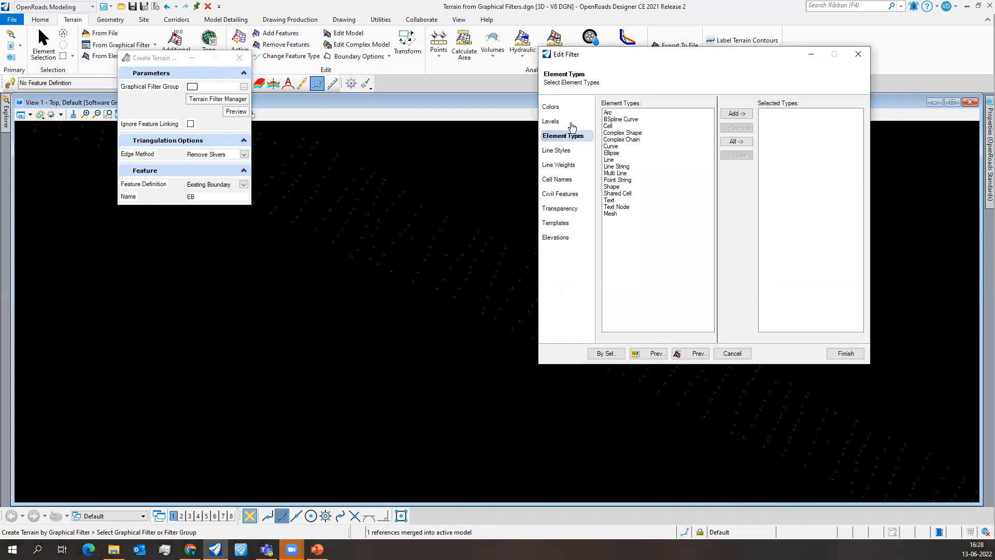
click(570, 124)
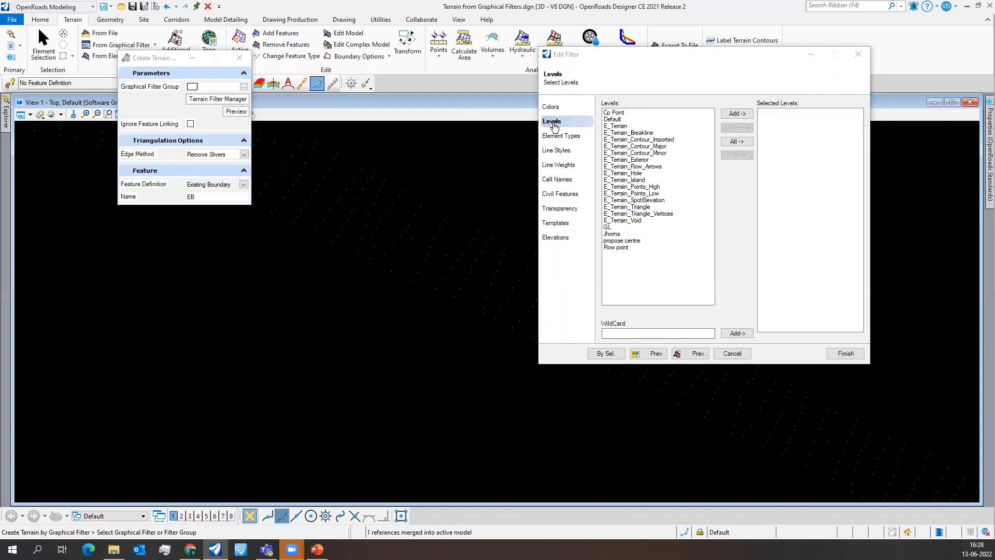
click(607, 227)
click(736, 113)
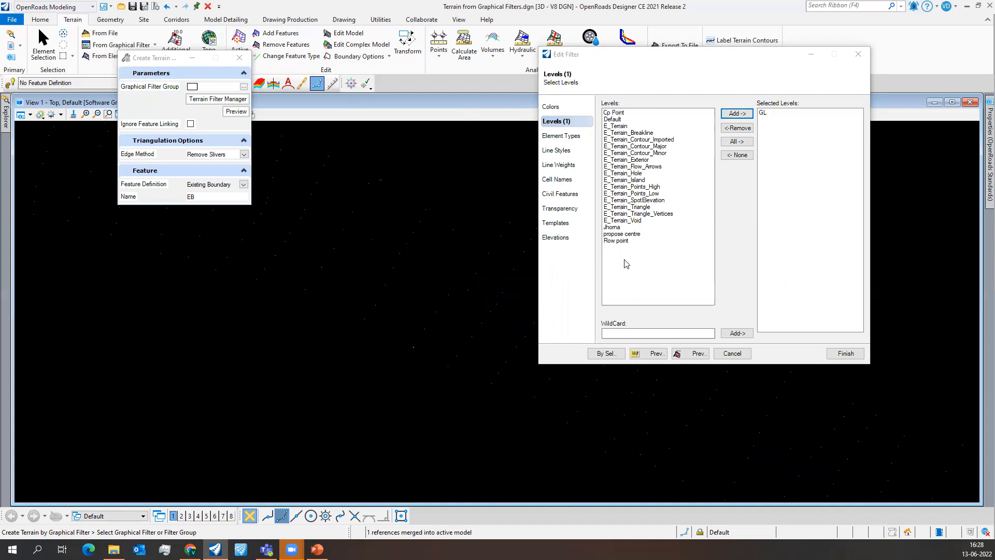
click(628, 234)
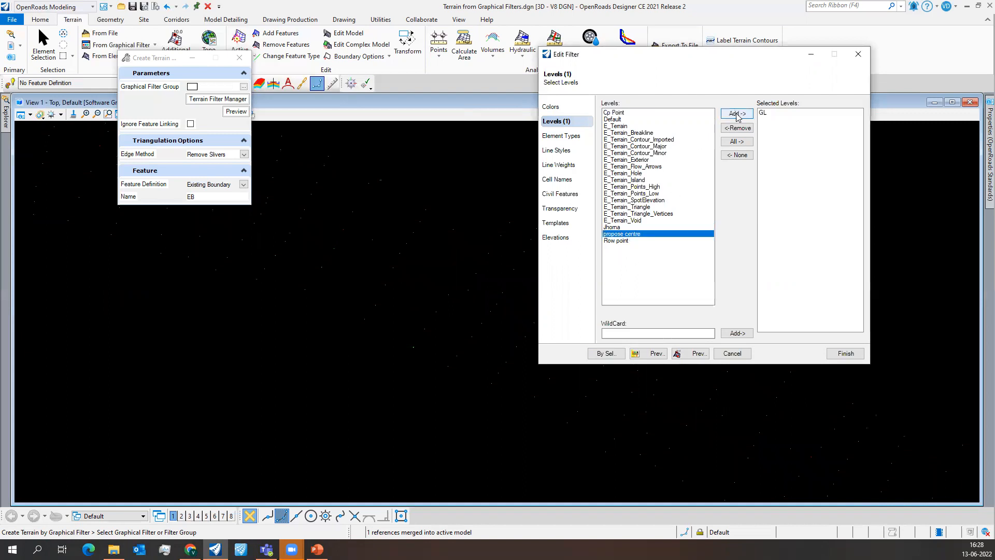
click(737, 114)
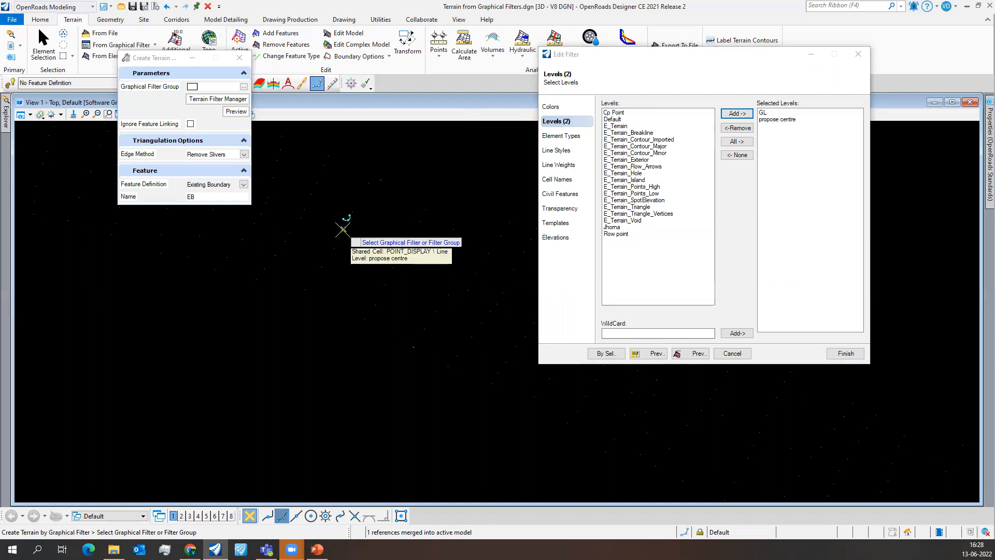
click(620, 234)
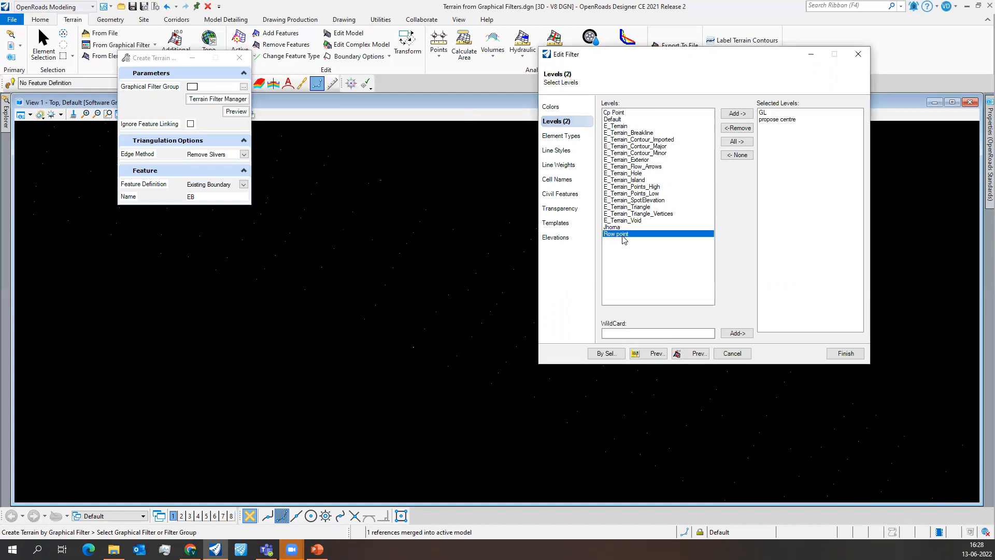
click(737, 113)
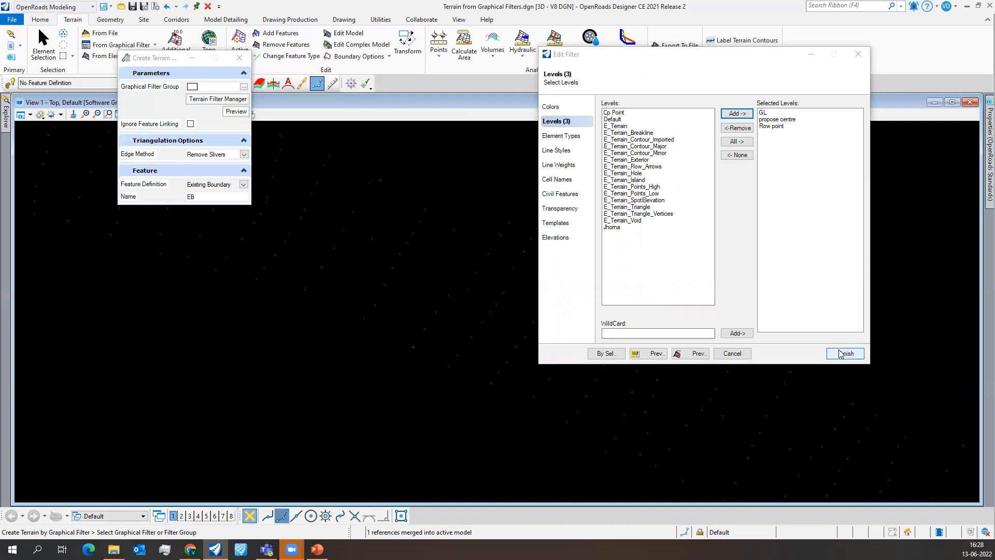
- Preview the points matched by the Spot filter, save the filter and close the Terrain Filter Manager
click(649, 353)
scroll(354, 350, down, 5)
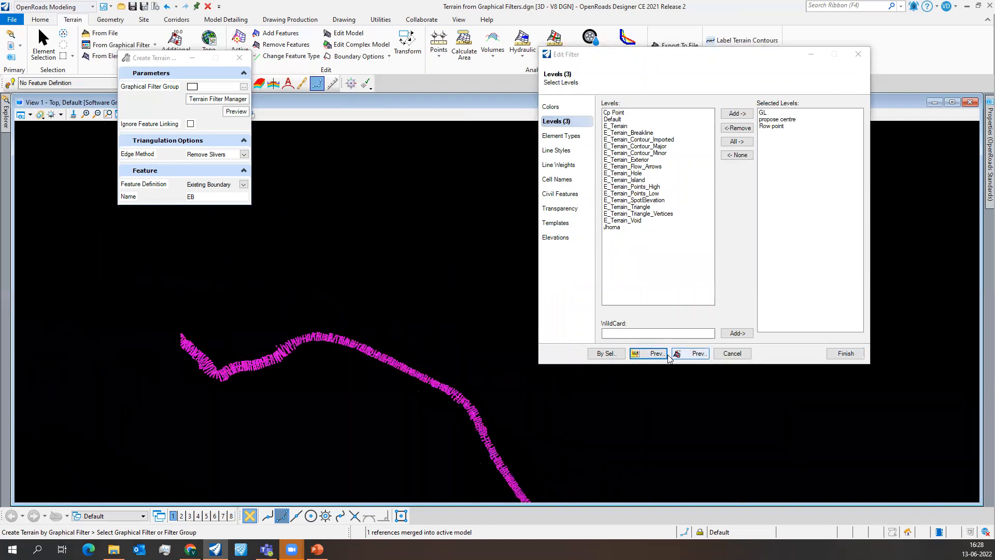
click(856, 357)
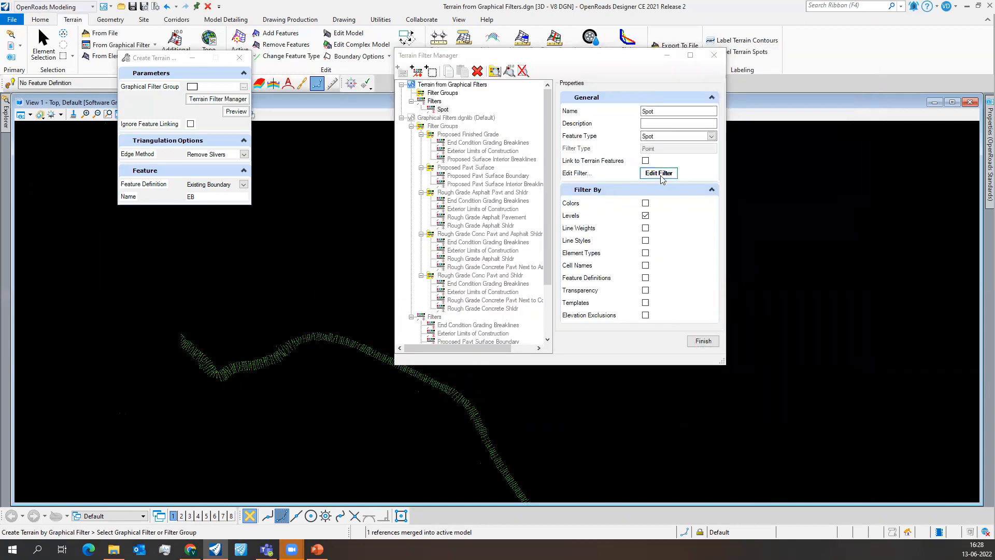
click(702, 339)
- Choose the active DGN's Spot filter as the graphical filter for the new terrain
drag(160, 56, 651, 86)
click(734, 117)
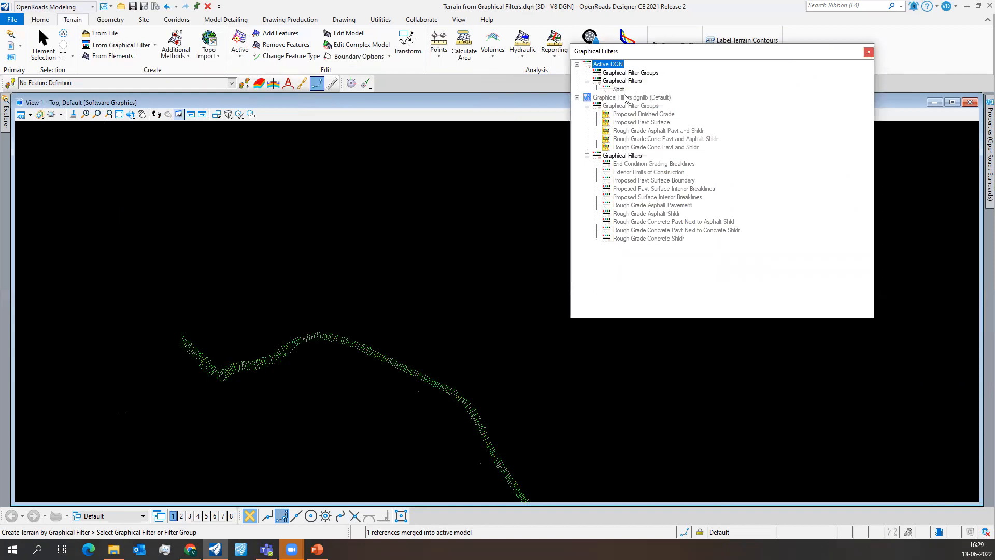
double_click(619, 89)
click(735, 116)
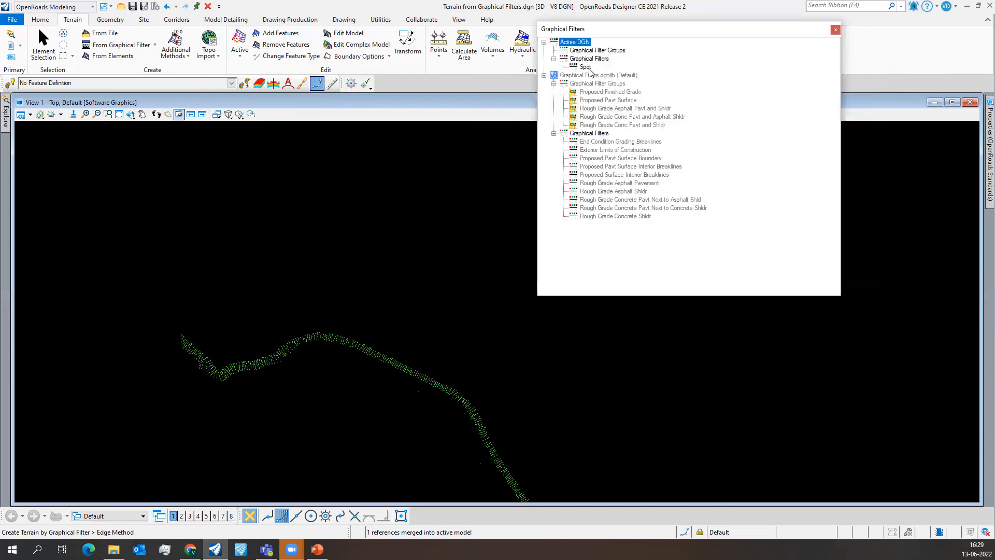
double_click(588, 69)
key(alt+Tab)
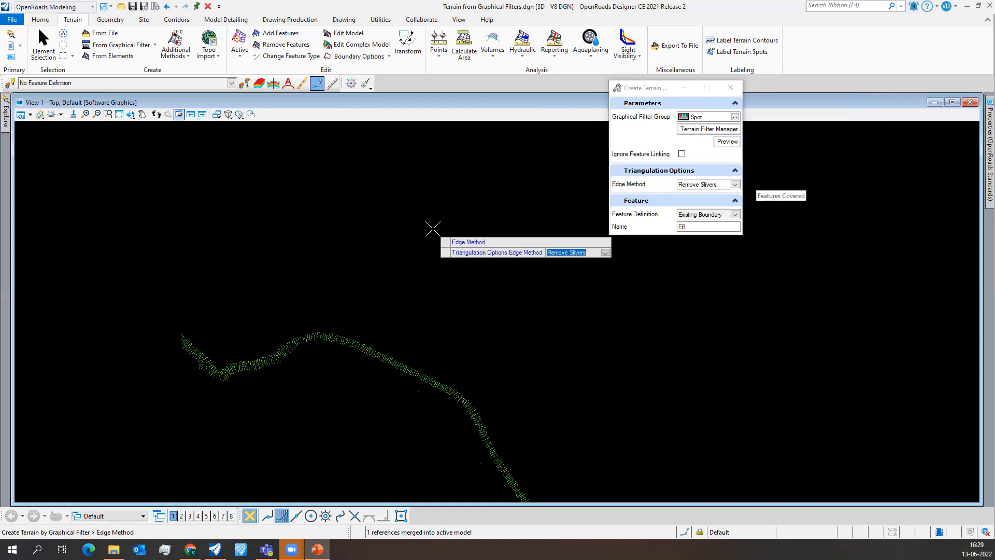
- Create the terrain from the Spot filter with the Remove Slivers edge method and the Existing Triangles feature definition
scroll(377, 207, down, 3)
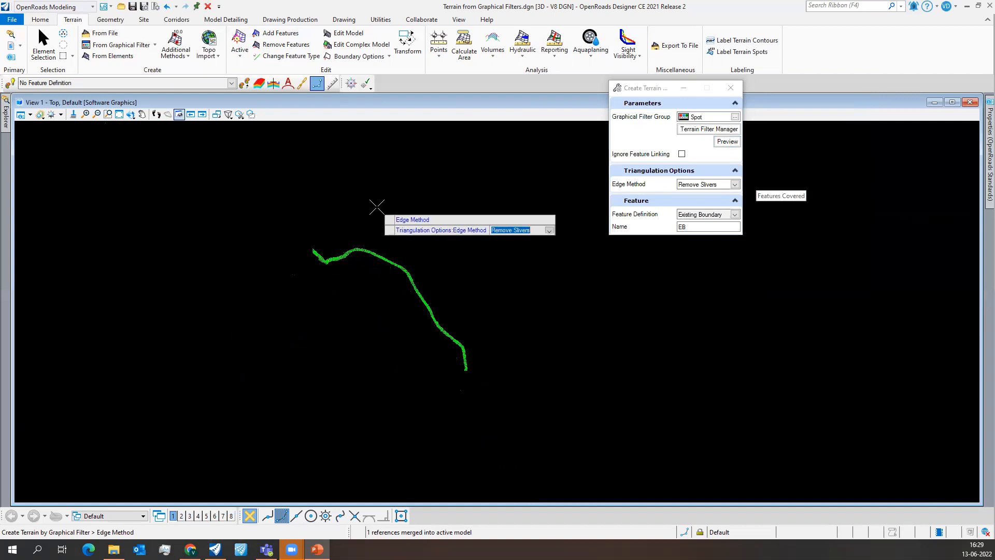
scroll(377, 207, up, 1)
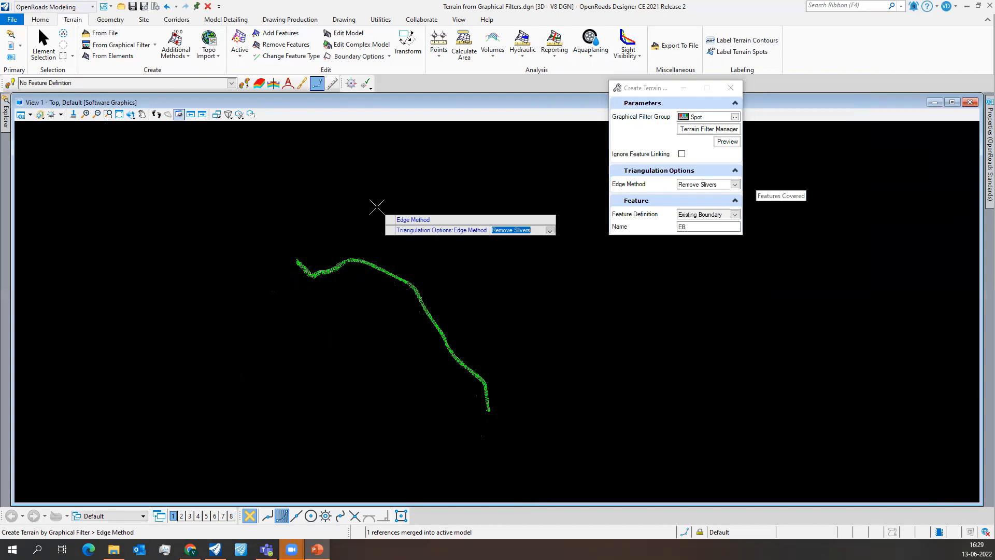
scroll(377, 207, up, 1)
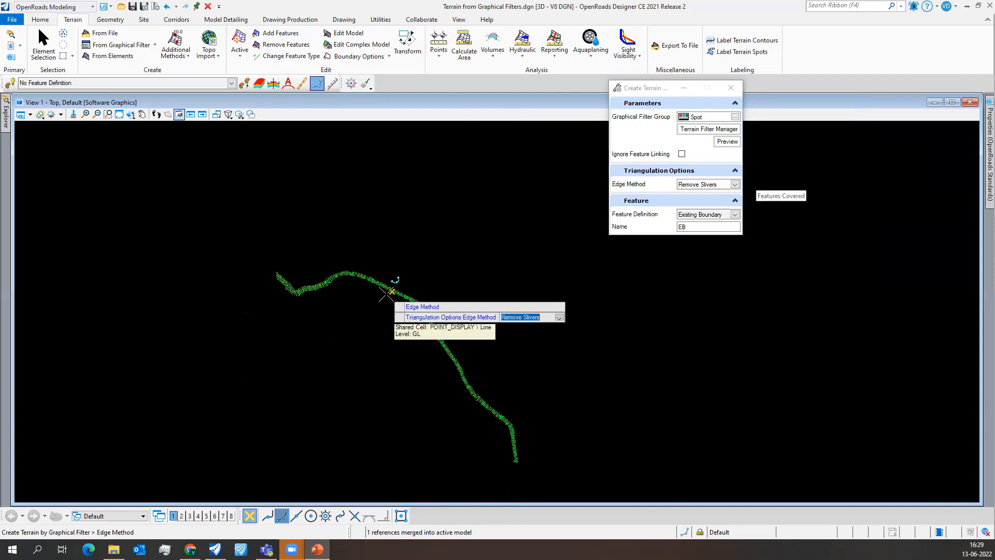
click(735, 185)
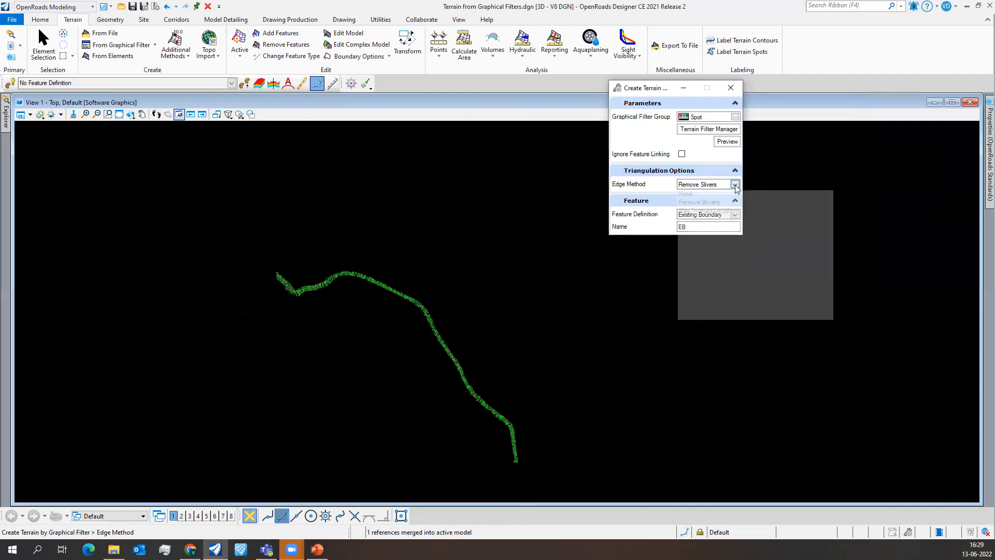
click(642, 213)
click(737, 217)
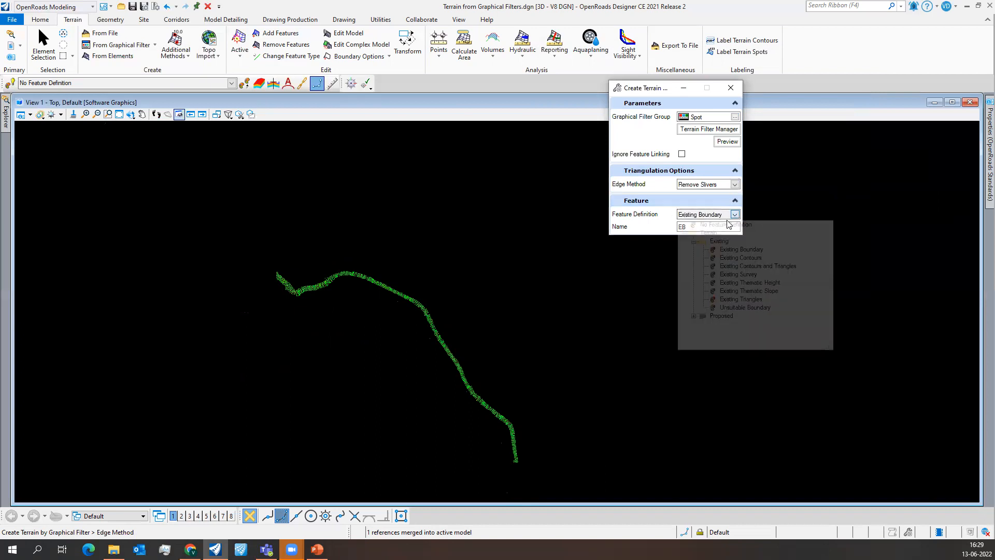
click(742, 298)
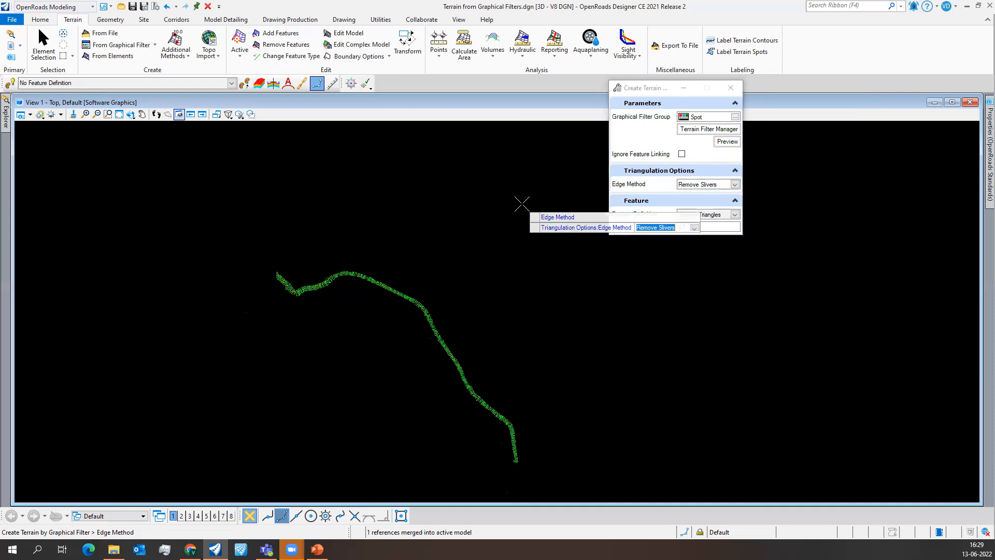
click(500, 250)
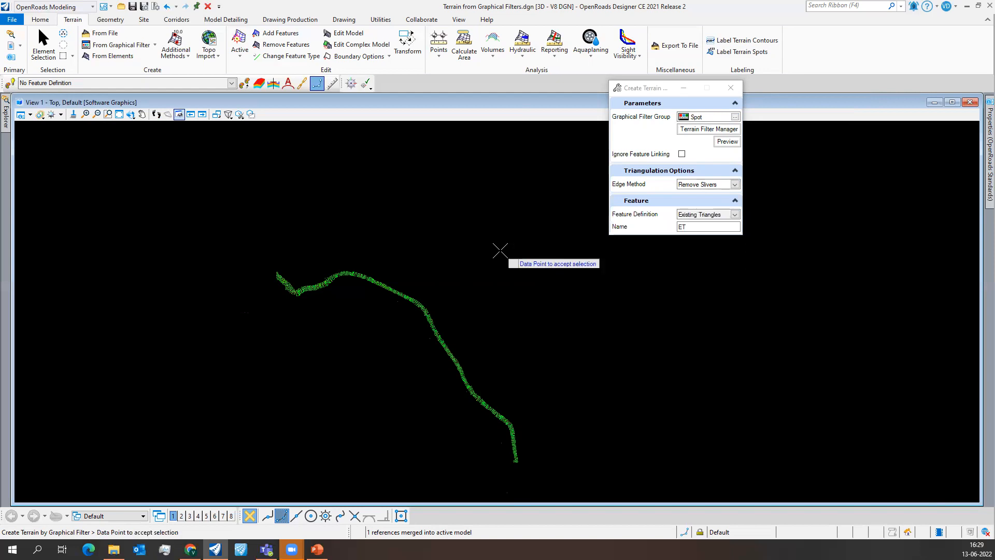
click(477, 255)
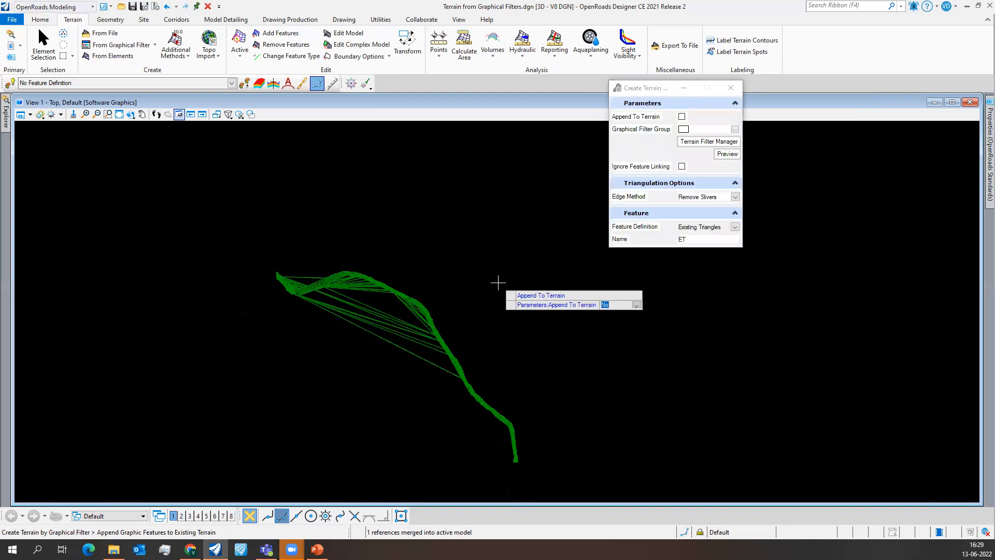
click(477, 250)
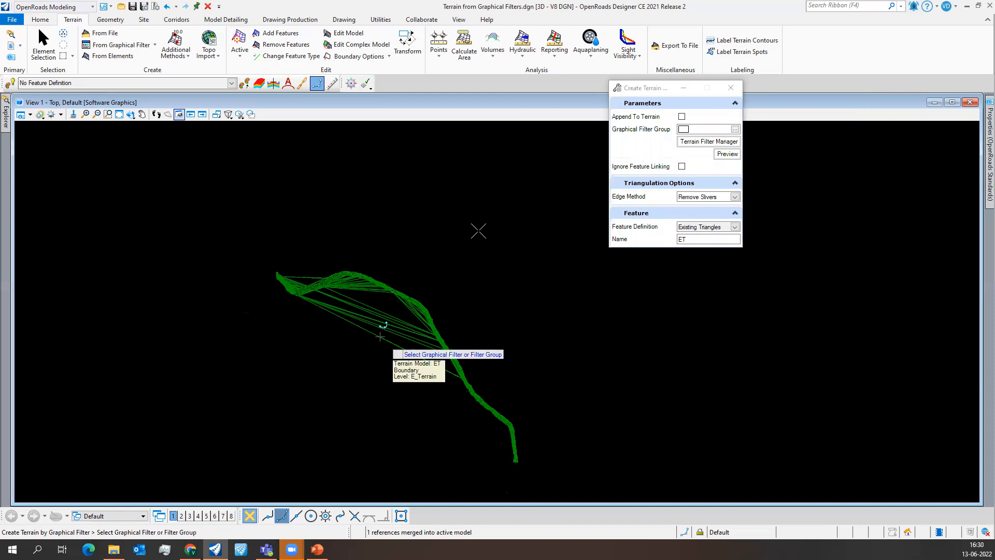
click(724, 92)
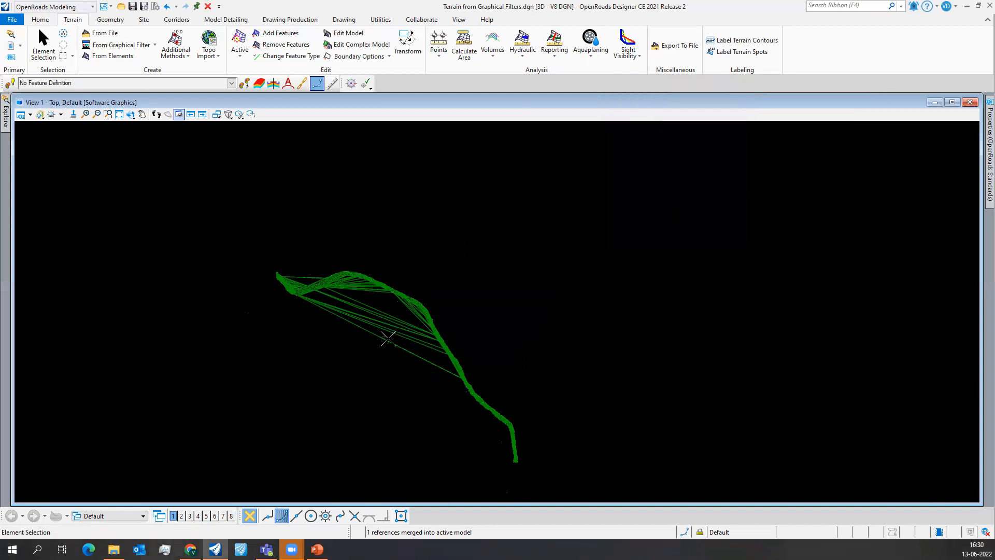
click(735, 90)
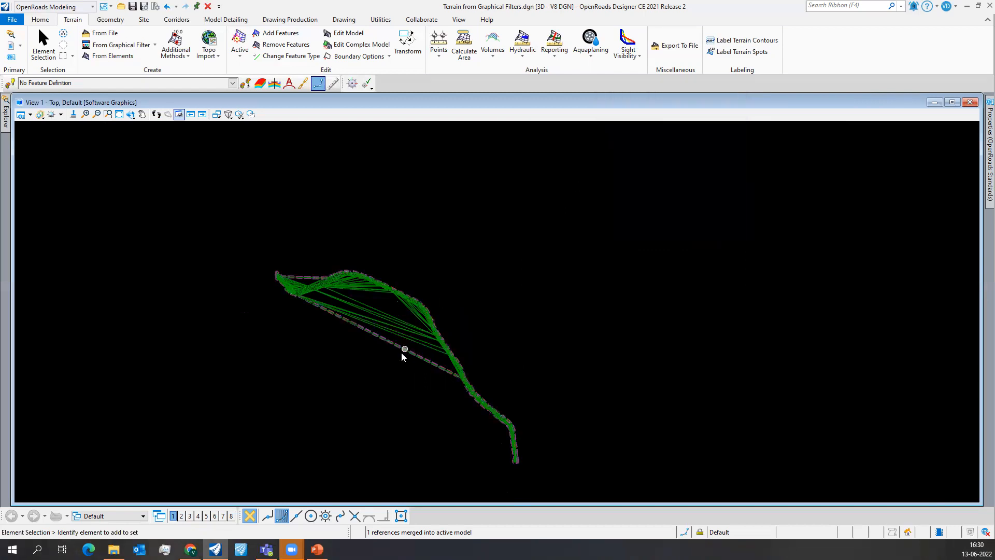
- Change the new terrain's edge method to Max Edge Length with a length of 25 m
scroll(401, 353, up, 2)
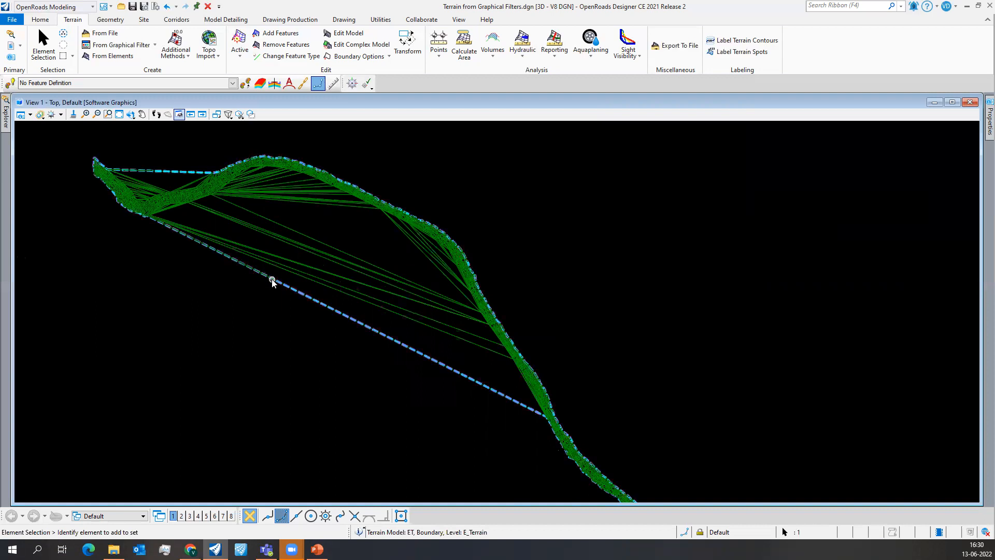
click(284, 274)
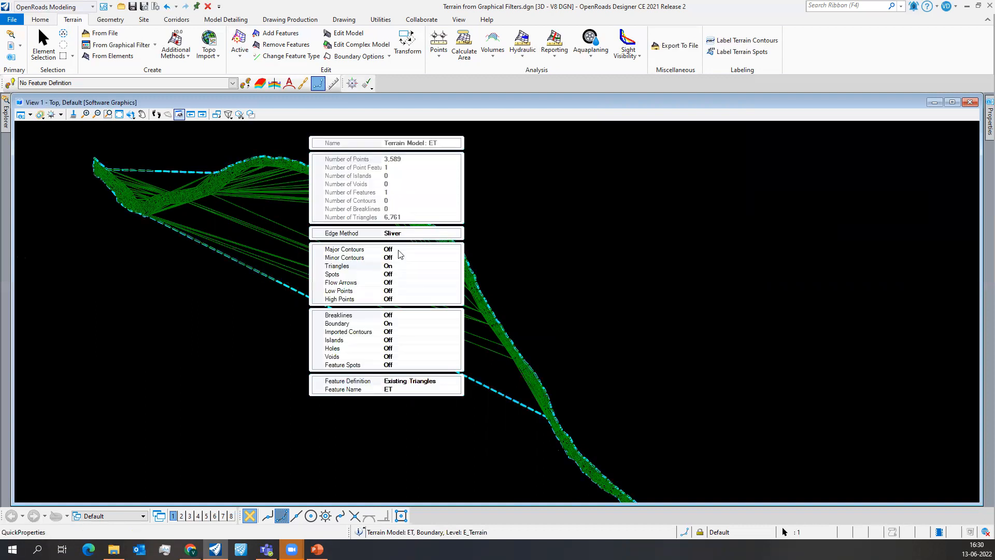
click(421, 234)
click(456, 234)
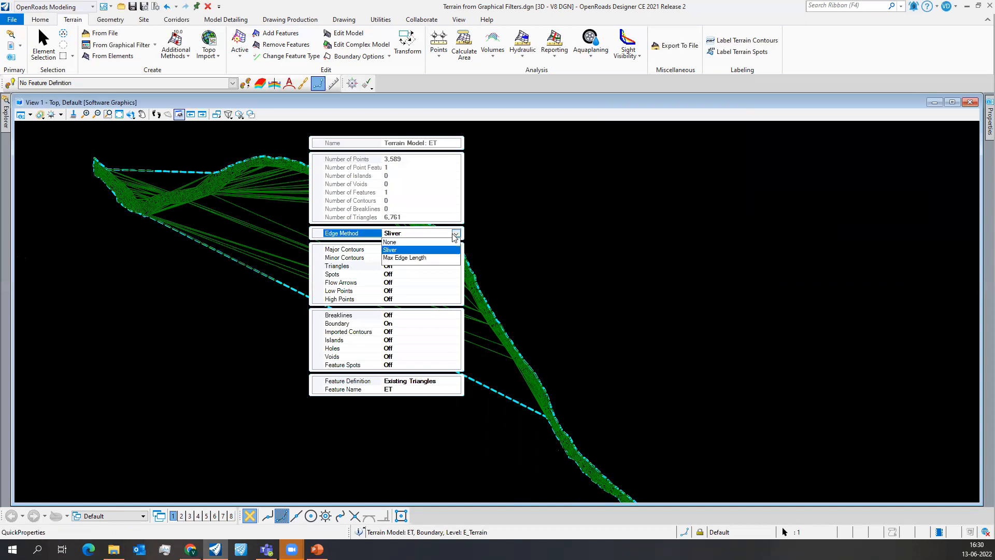
click(392, 258)
click(398, 242)
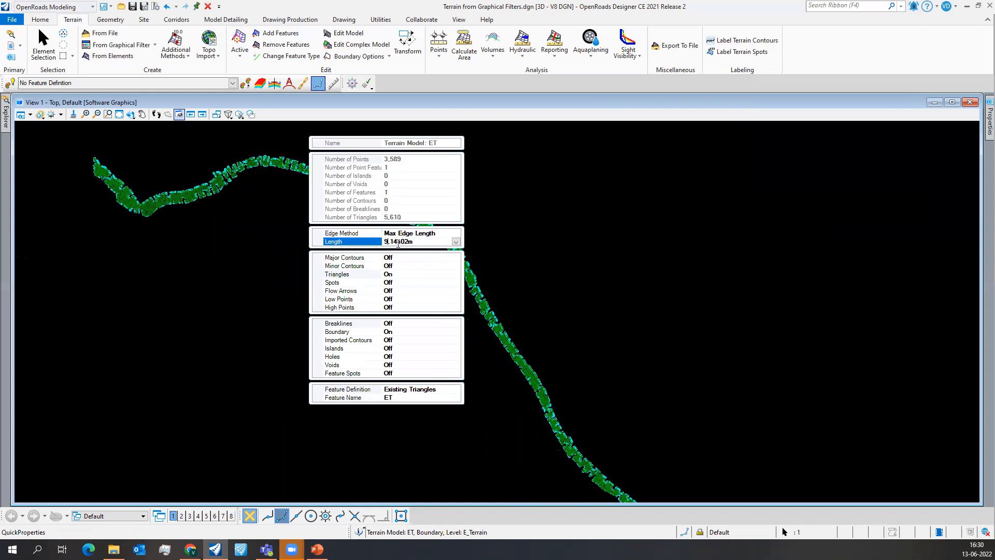
drag(409, 243, 377, 250)
text(25m)
key(Return)
click(511, 231)
- Examine the terrain's triangles and boundary along the whole route
scroll(409, 227, up, 3)
scroll(409, 225, down, 6)
middle_drag(442, 378, 465, 362)
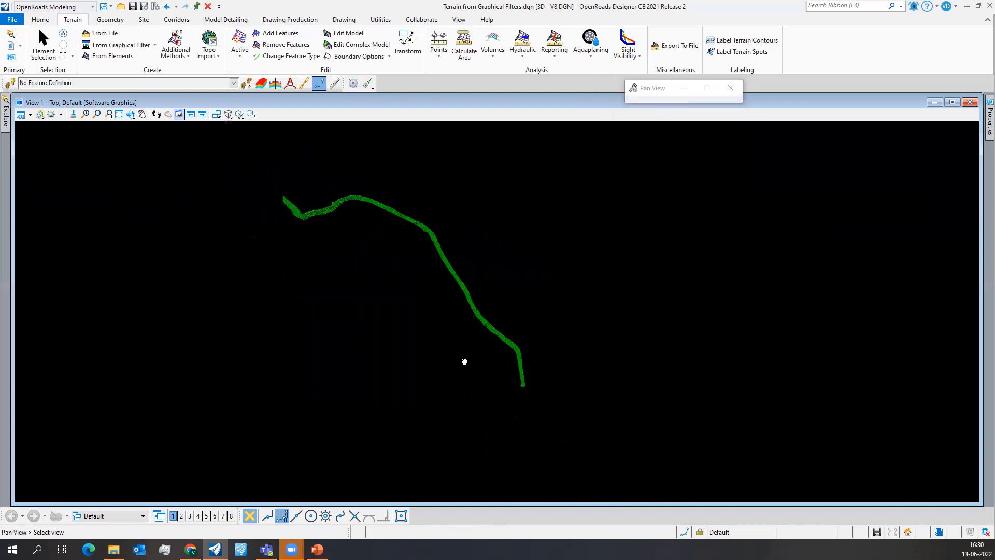
scroll(391, 233, up, 4)
scroll(395, 350, down, 3)
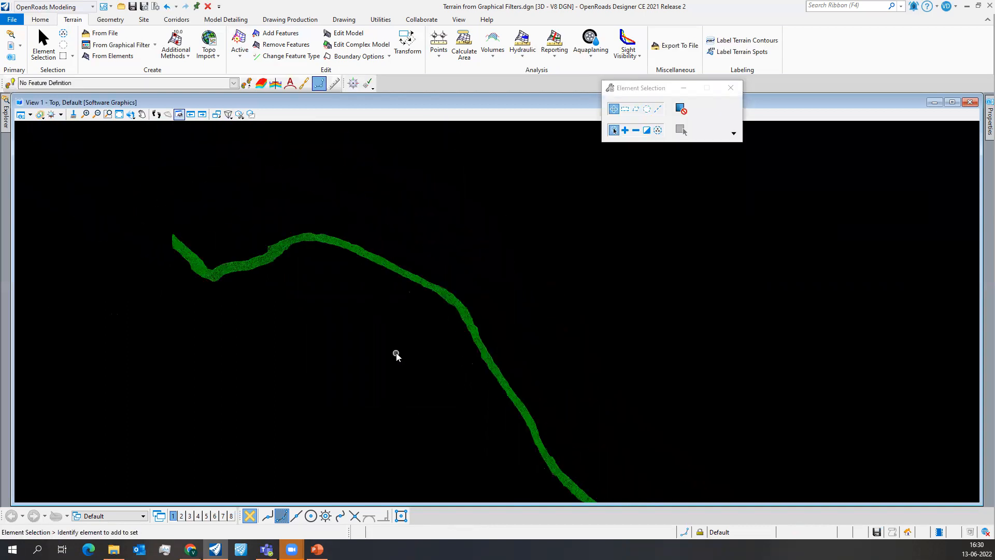
scroll(268, 243, up, 5)
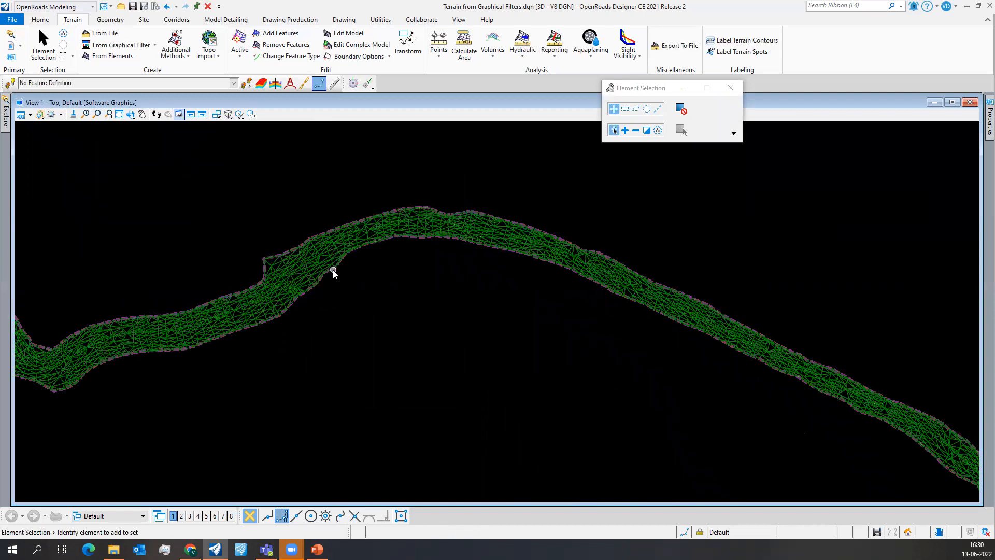
click(336, 270)
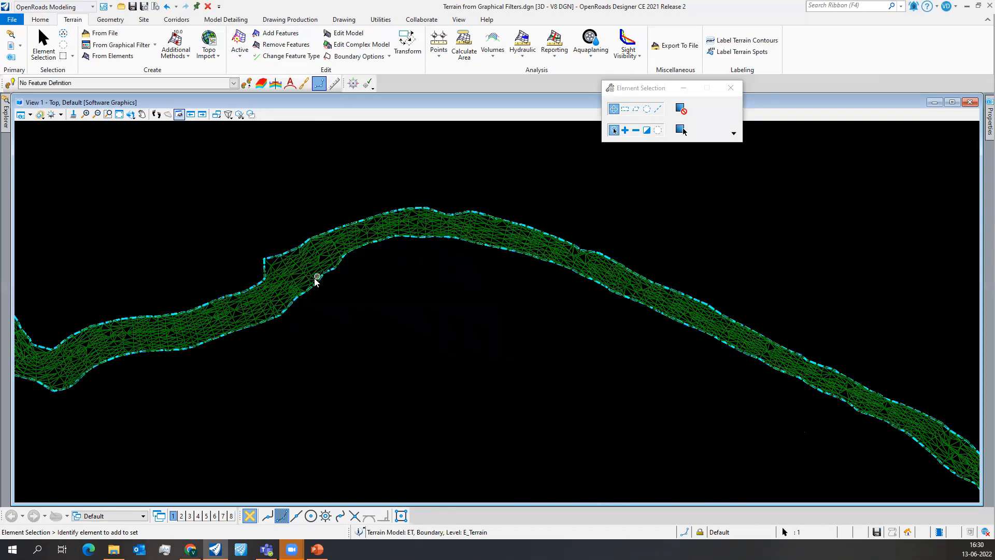
click(340, 300)
scroll(337, 295, down, 4)
scroll(354, 312, down, 2)
middle_drag(413, 346, 375, 263)
scroll(376, 263, down, 2)
middle_drag(439, 353, 447, 340)
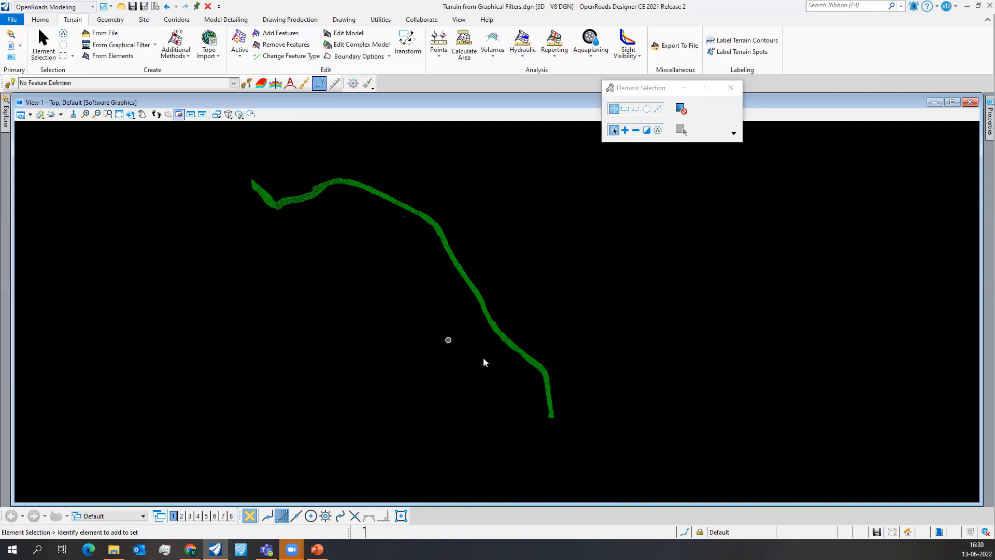
scroll(511, 338, up, 4)
scroll(466, 319, up, 2)
scroll(484, 320, down, 3)
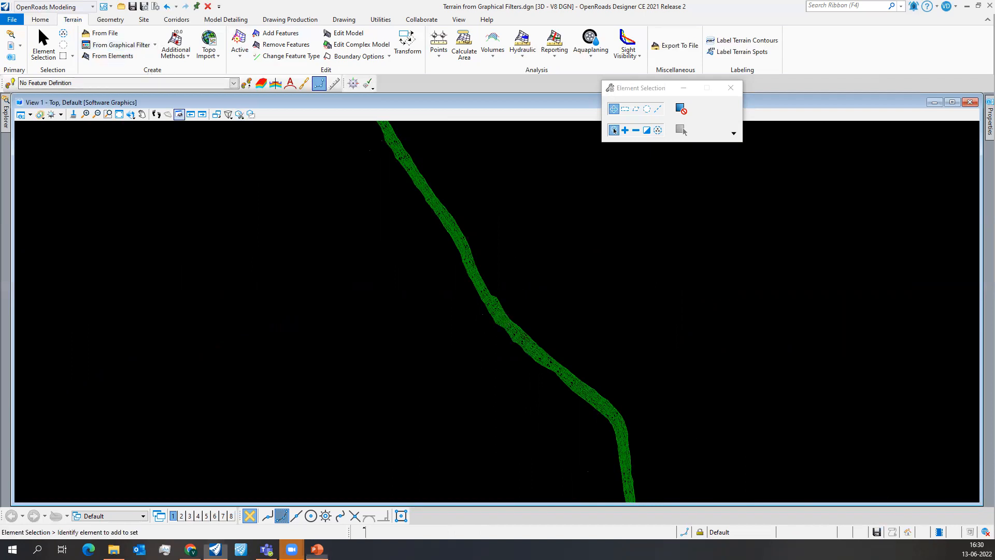
- Switch to the PowerPoint presentation and run the slide show from the Features Covered slide to the closing slide
key(alt+Tab)
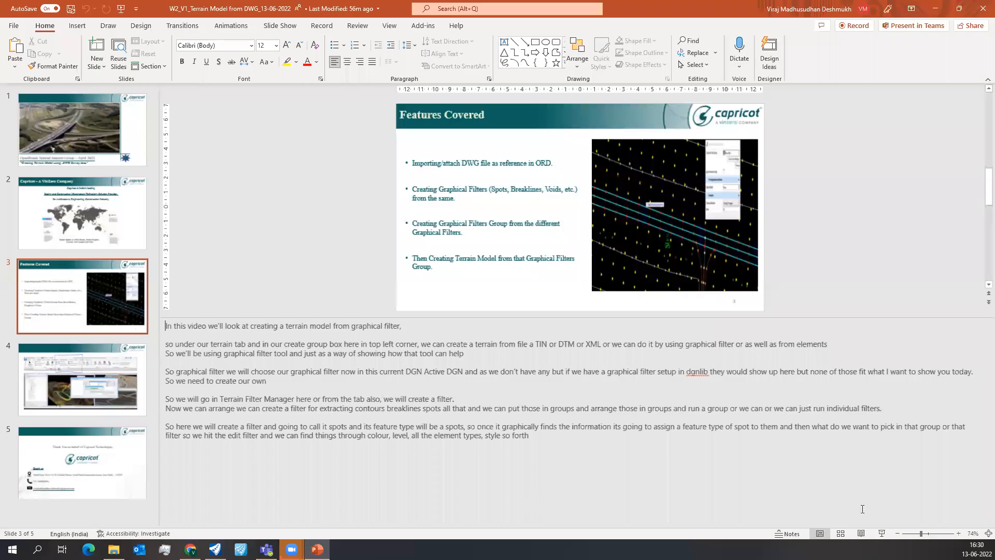
click(882, 534)
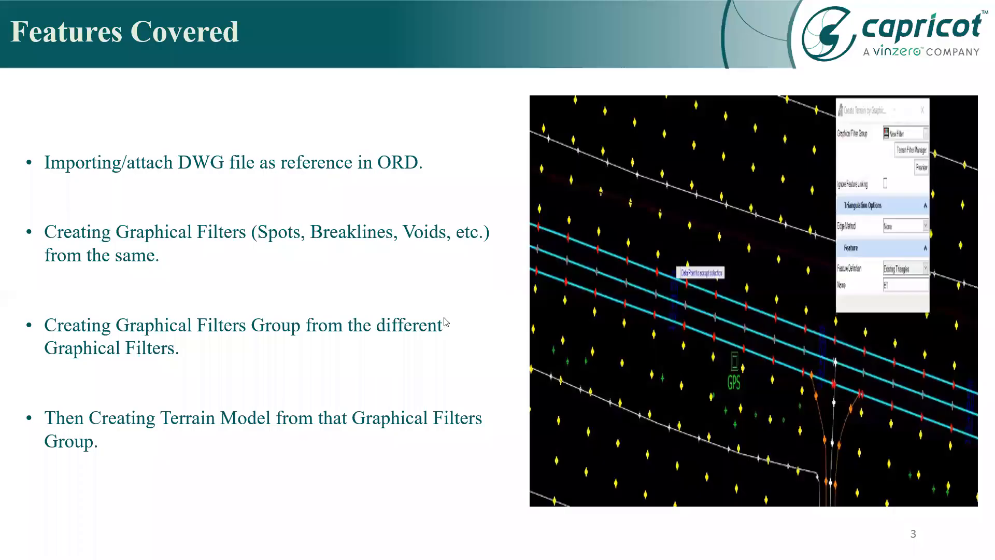
click(654, 319)
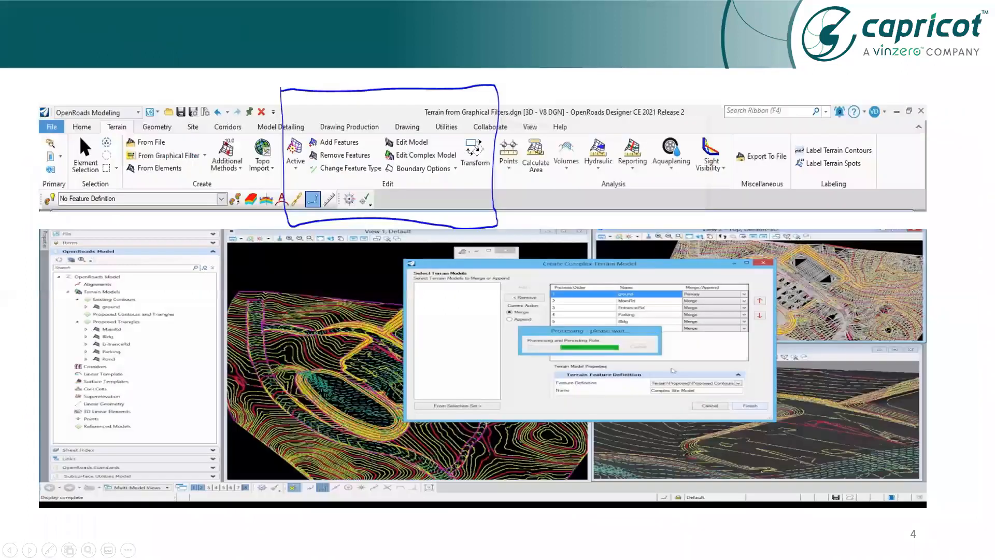
key(Left)
key(Right)
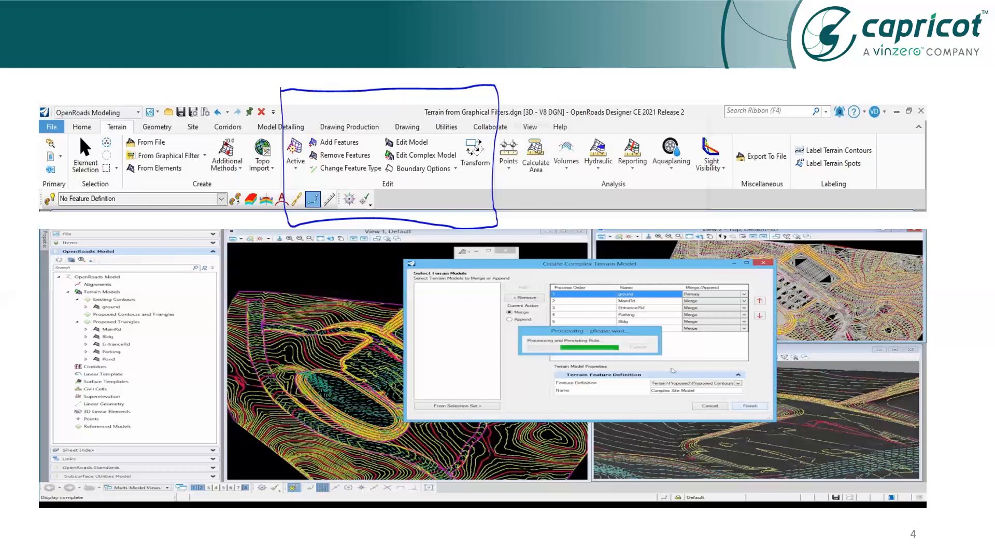
key(Right)
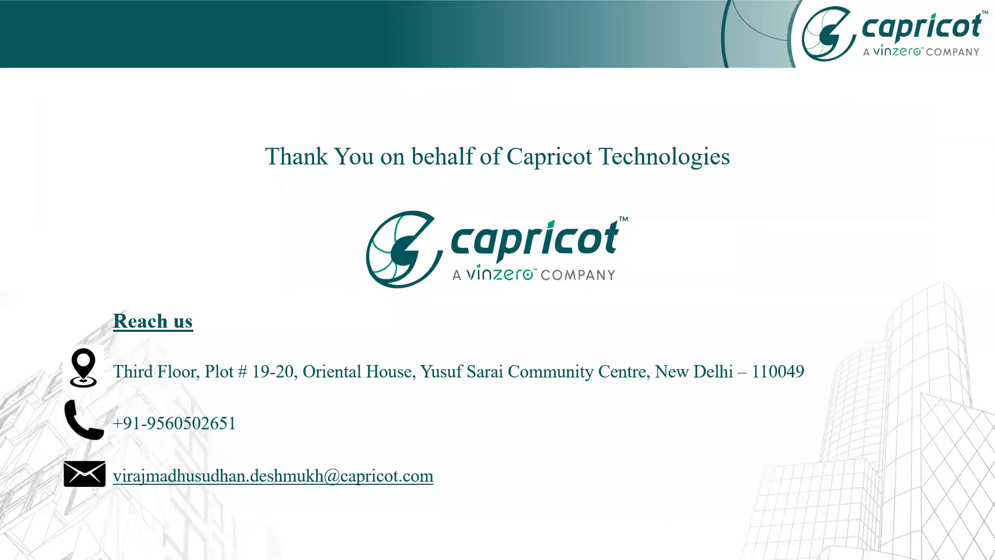